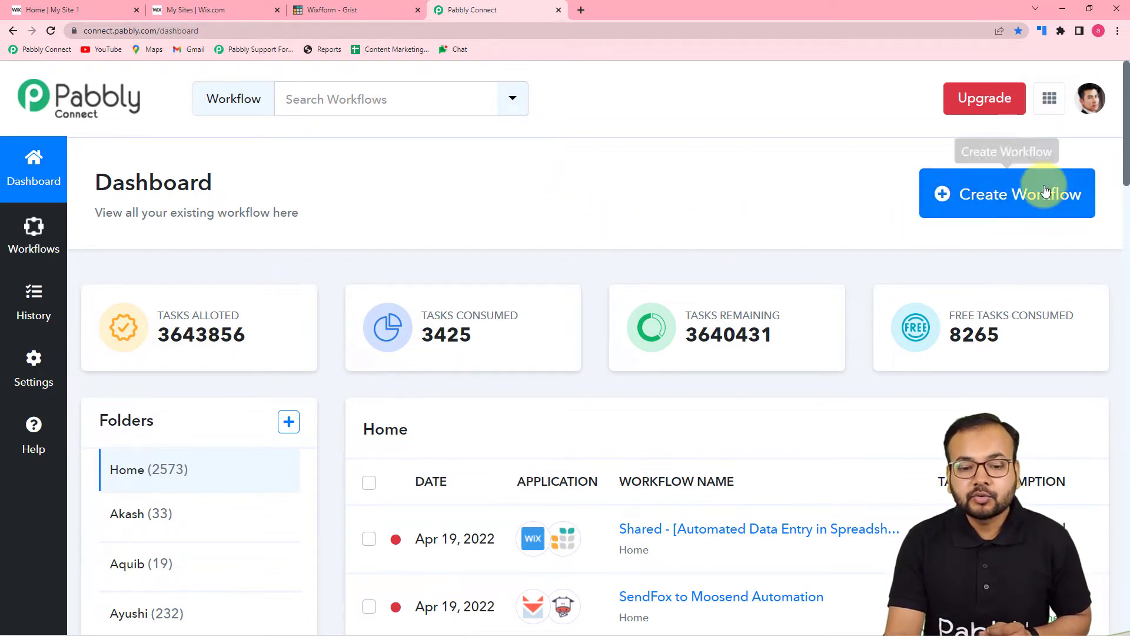
# - Create a workflow named "Wix Forms to Grist Automation"
pyautogui.click(1017, 210)
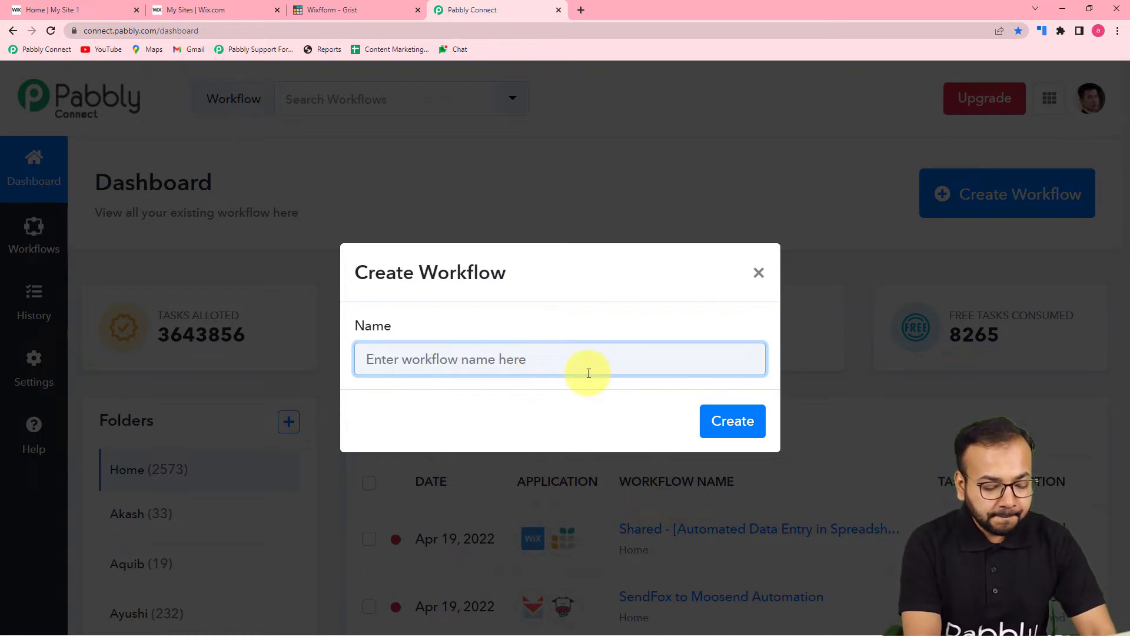
pyautogui.write('Wix')
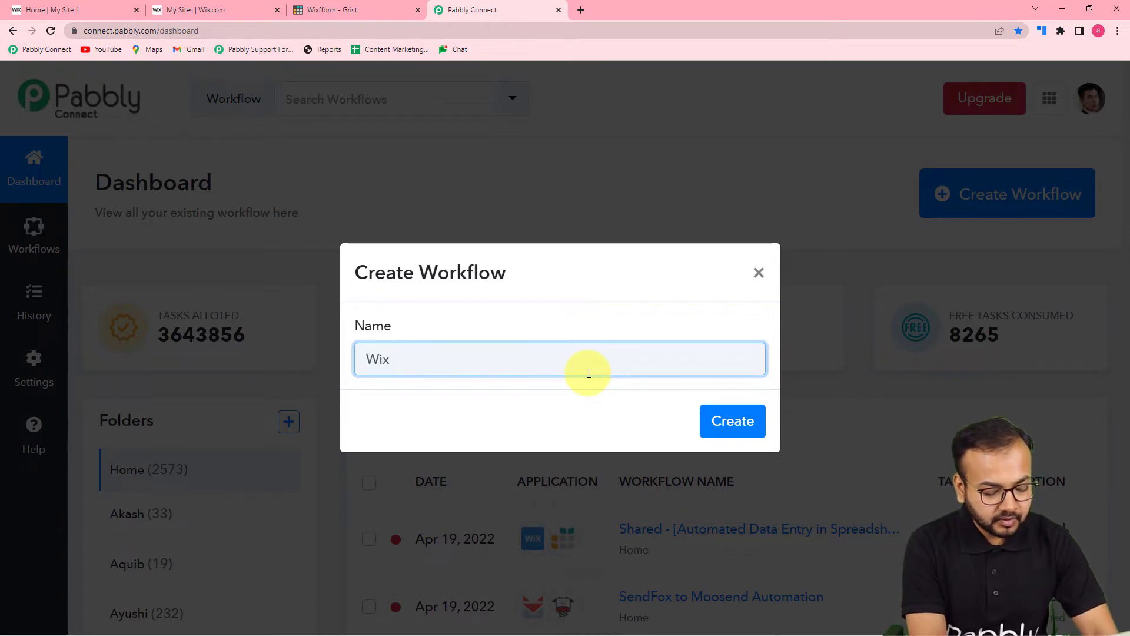
pyautogui.write(' Forms to ')
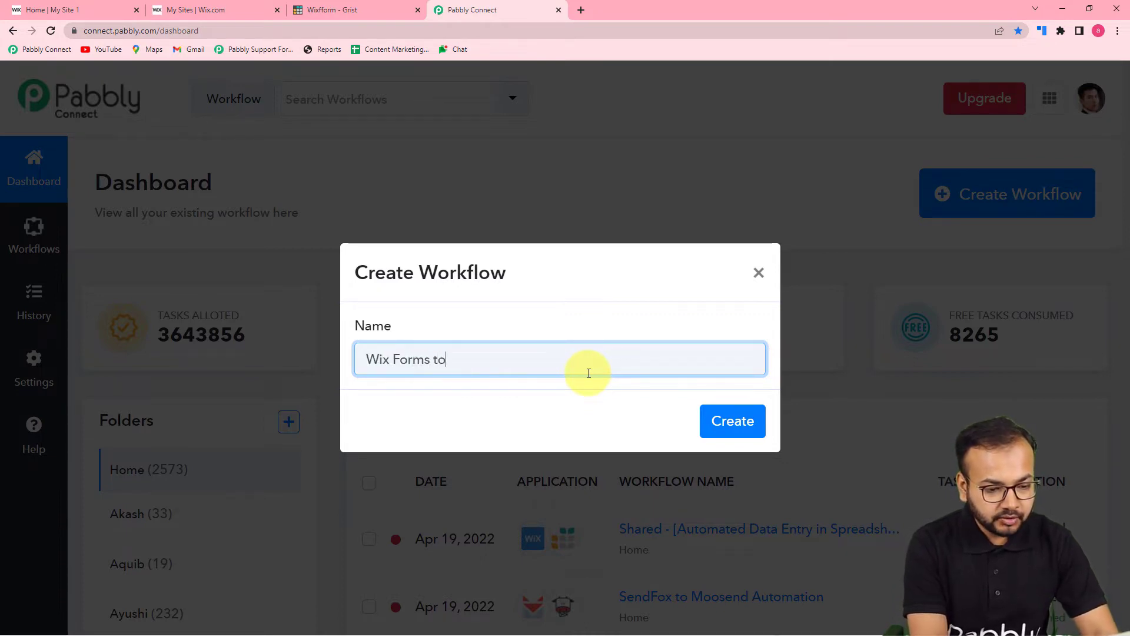
pyautogui.write('Grist')
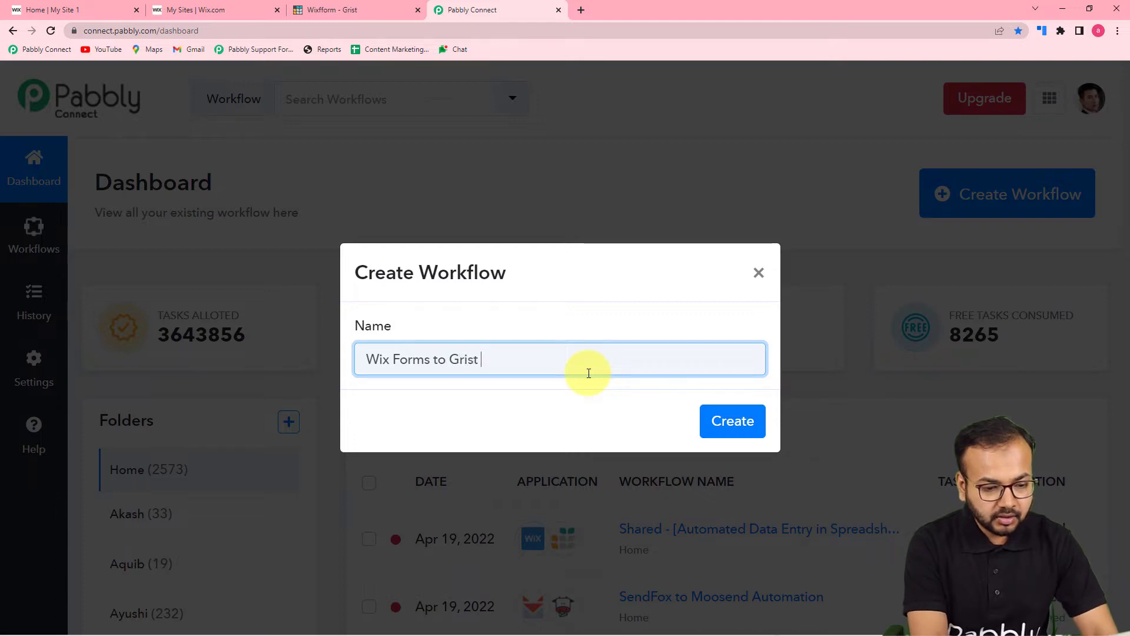
pyautogui.write(' Automat')
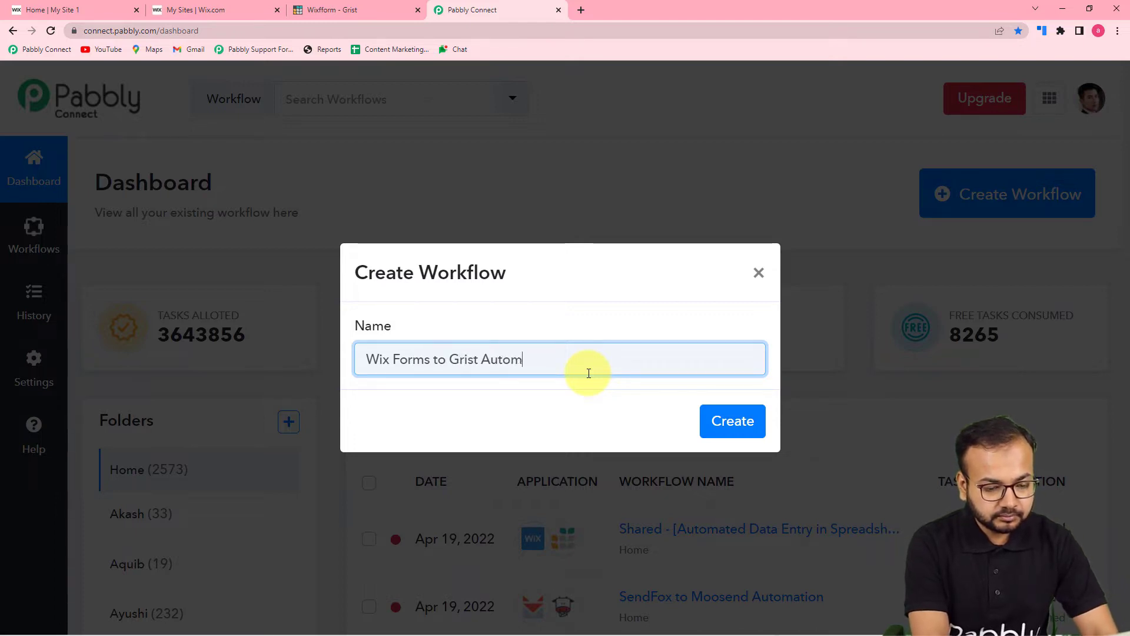
pyautogui.press('BackSpace')
pyautogui.press('BackSpace')
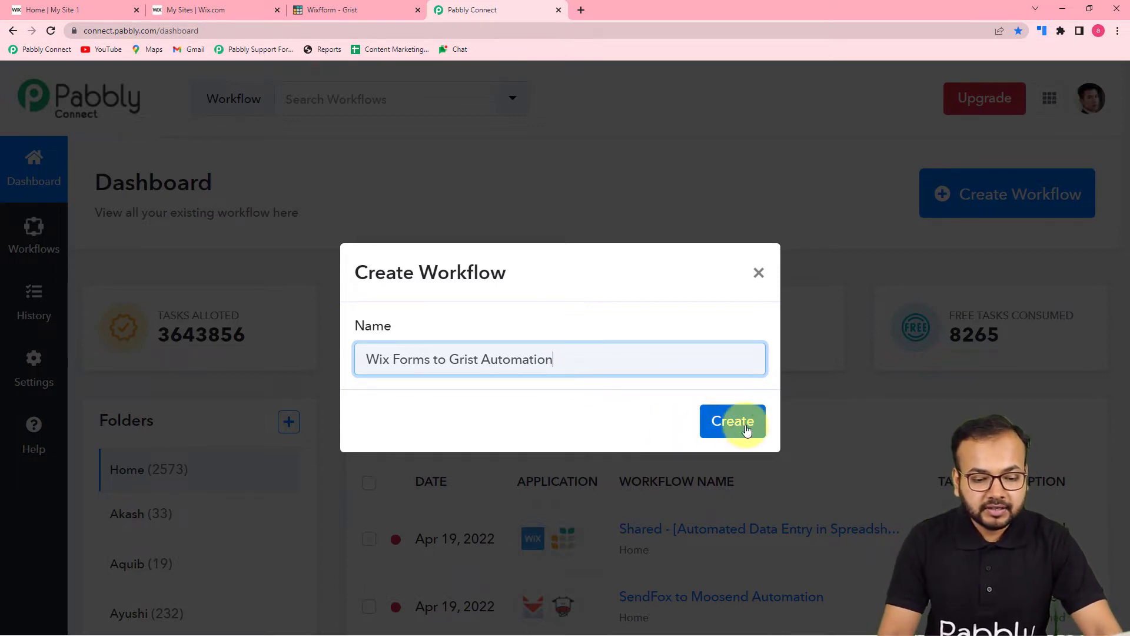
pyautogui.click(746, 428)
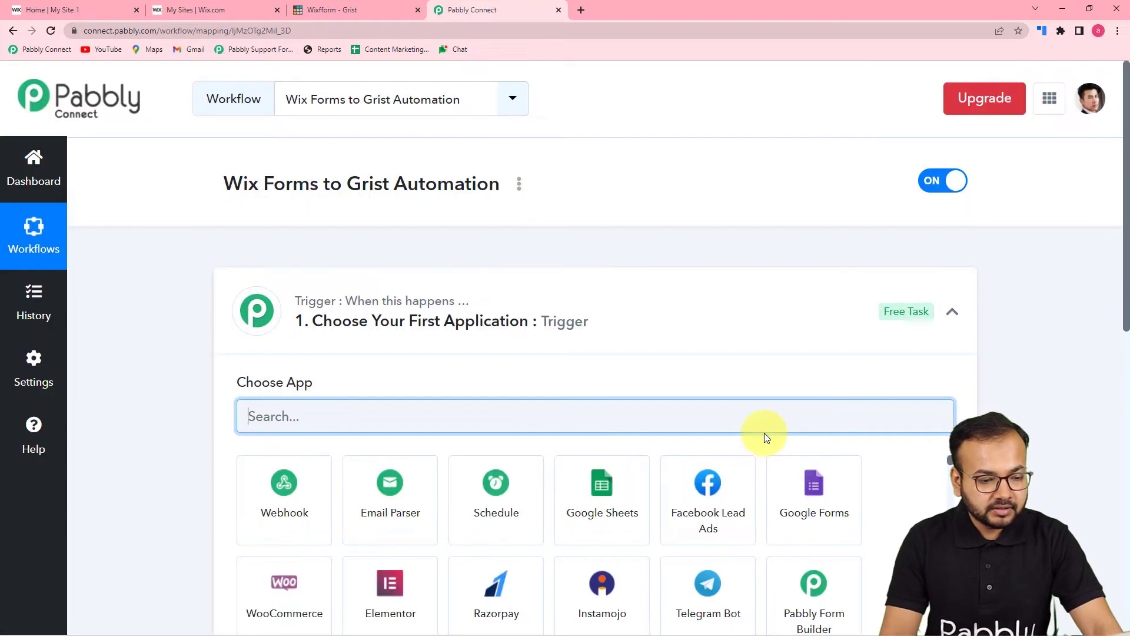
# - Set the workflow's trigger application to Wix Forms with New Form Submission as the trigger event
pyautogui.click(954, 312)
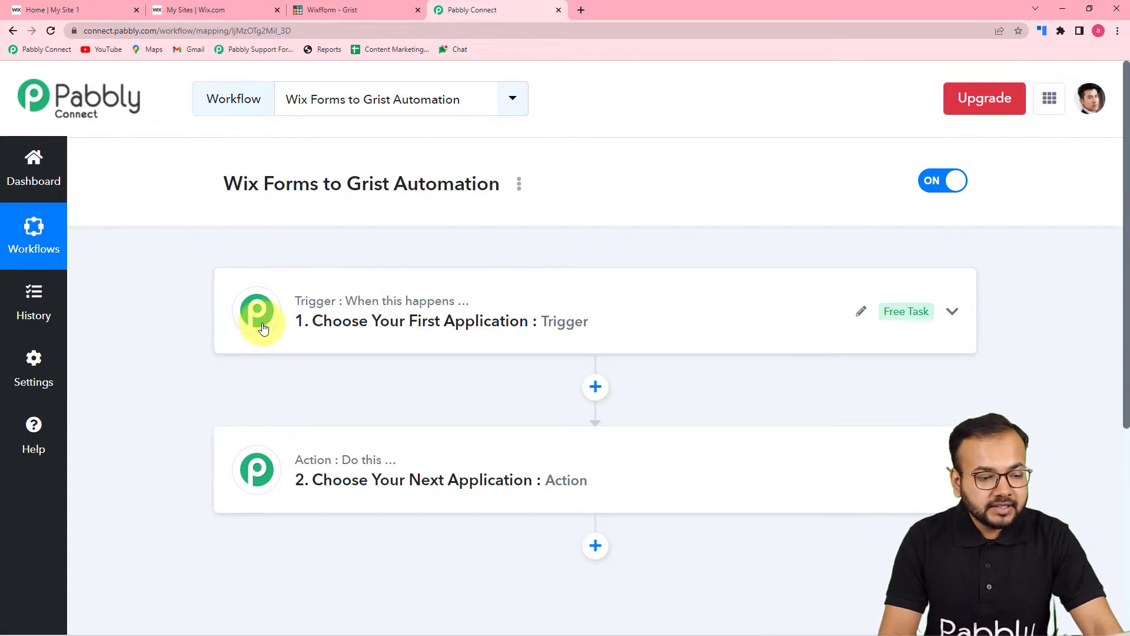
pyautogui.moveTo(267, 464)
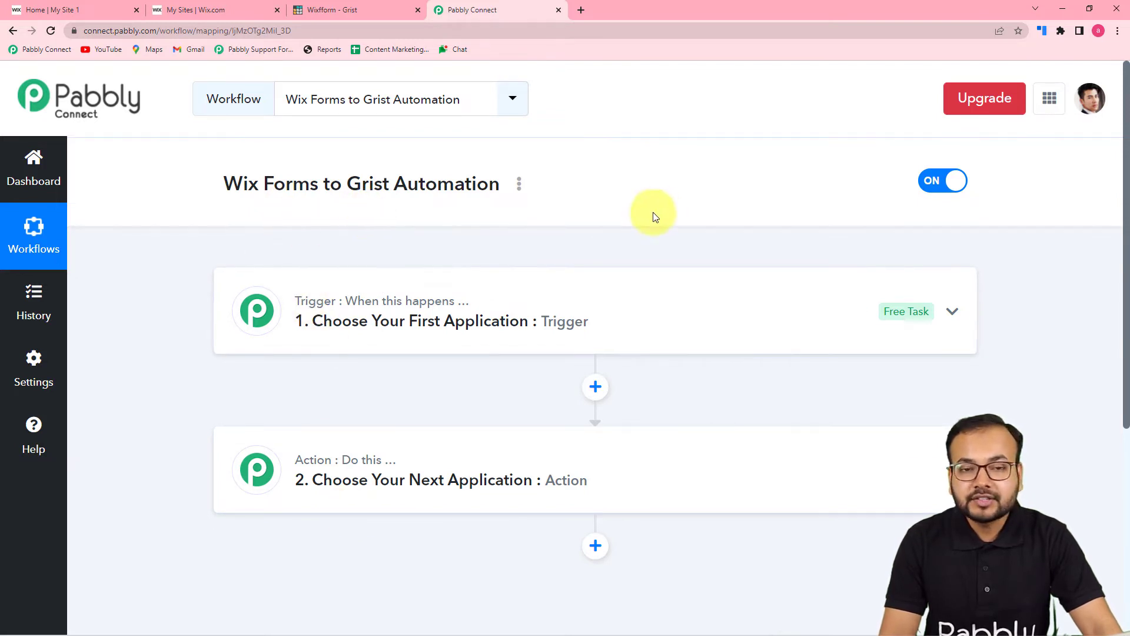
pyautogui.click(365, 349)
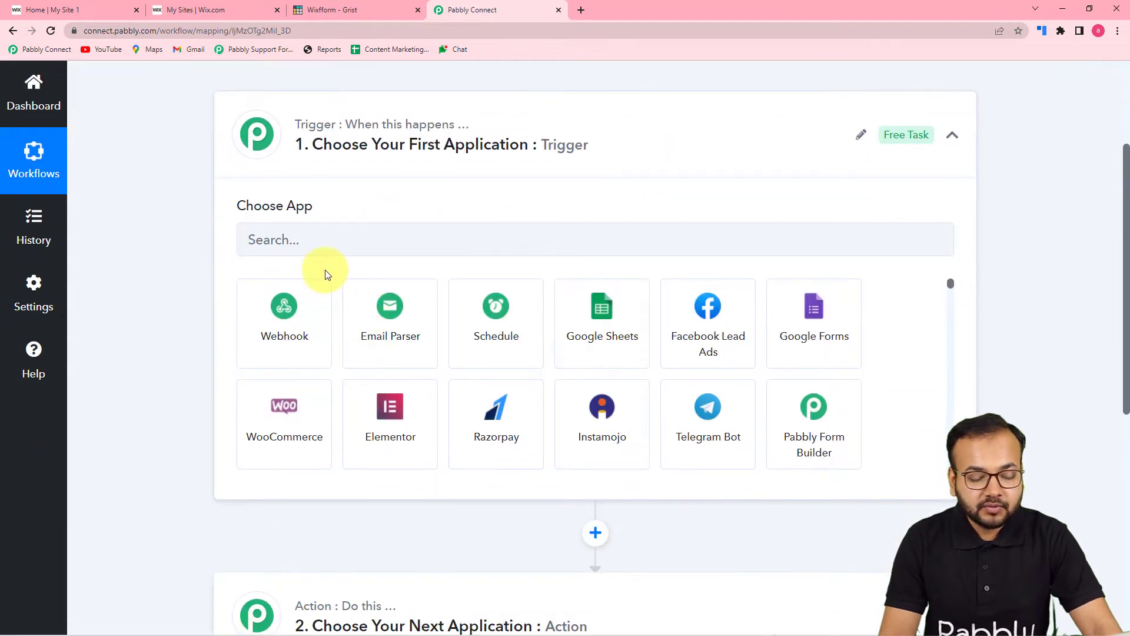
pyautogui.click(359, 245)
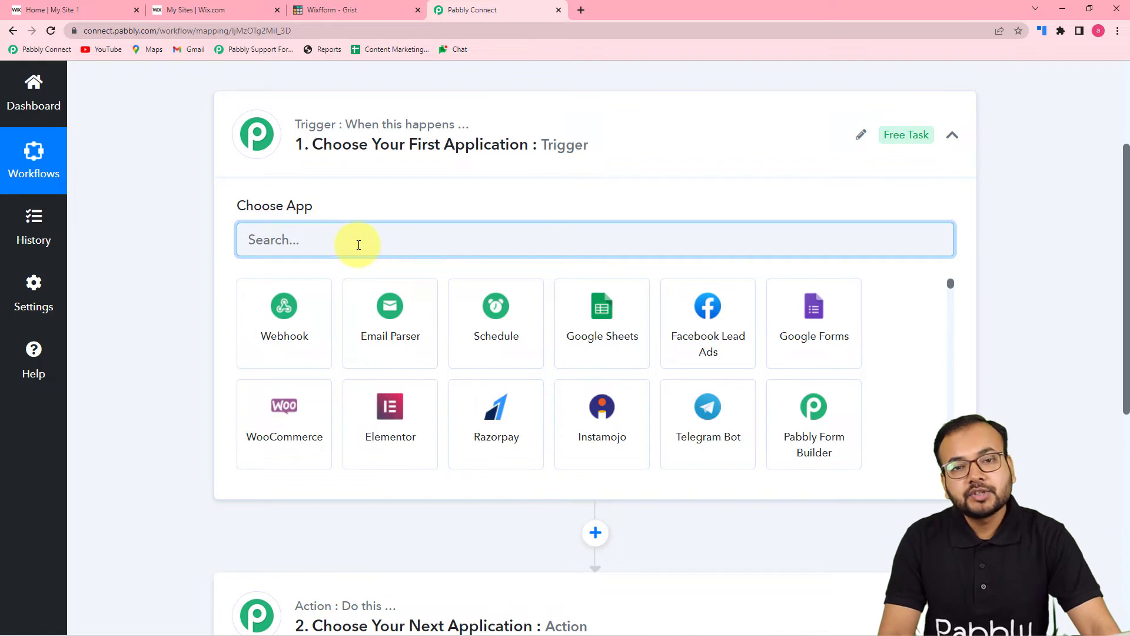
pyautogui.write('wi')
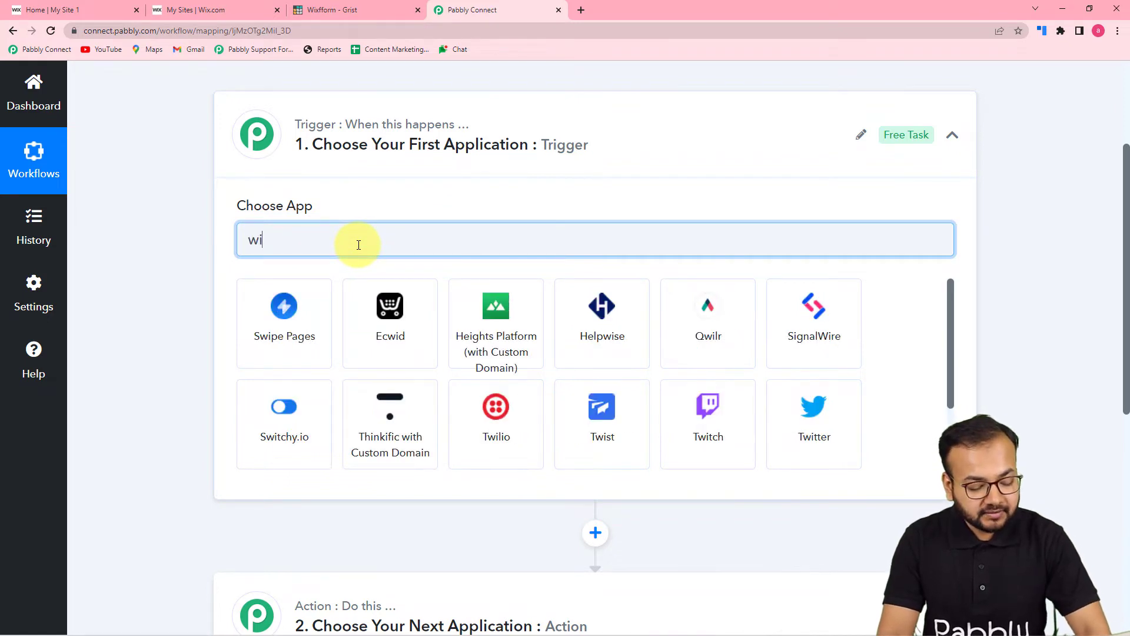
pyautogui.write('x')
pyautogui.click(266, 346)
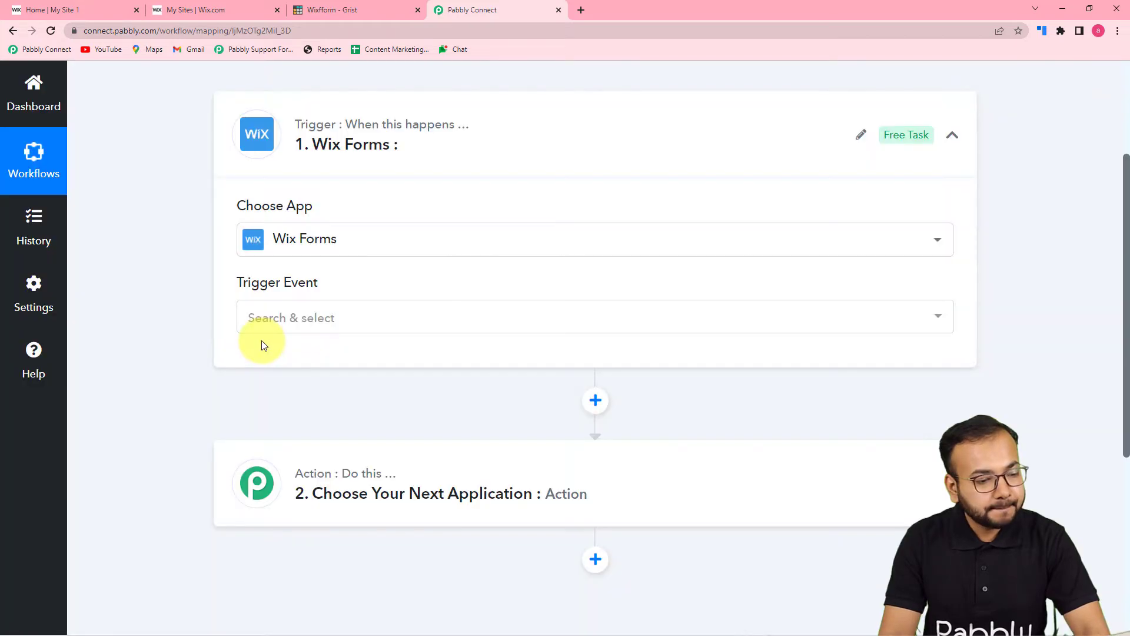
pyautogui.click(272, 324)
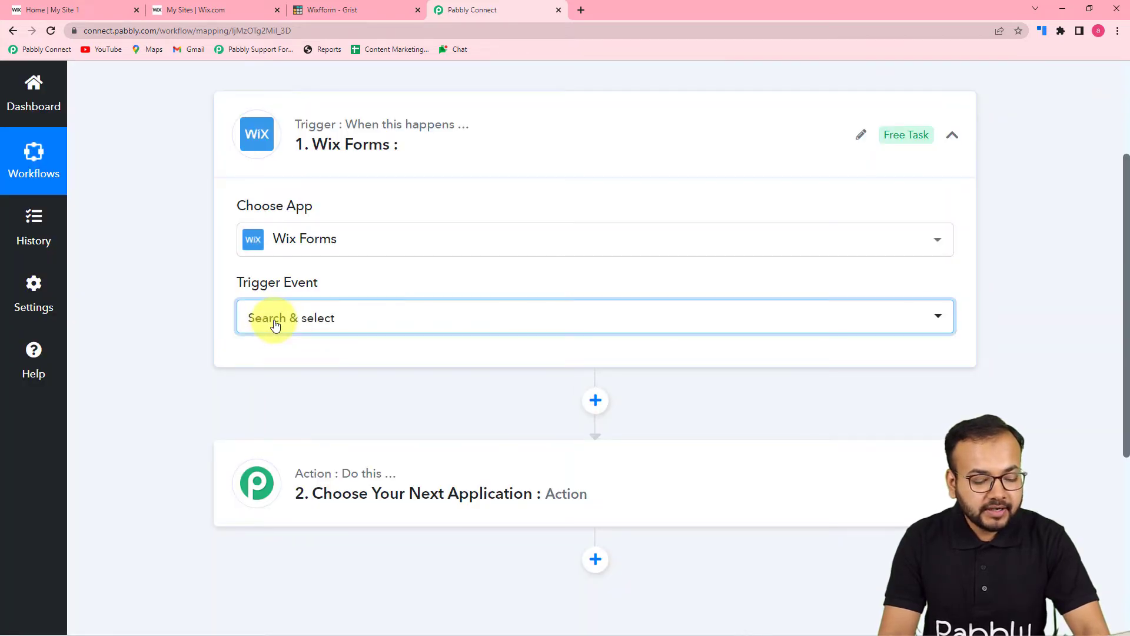
pyautogui.click(304, 401)
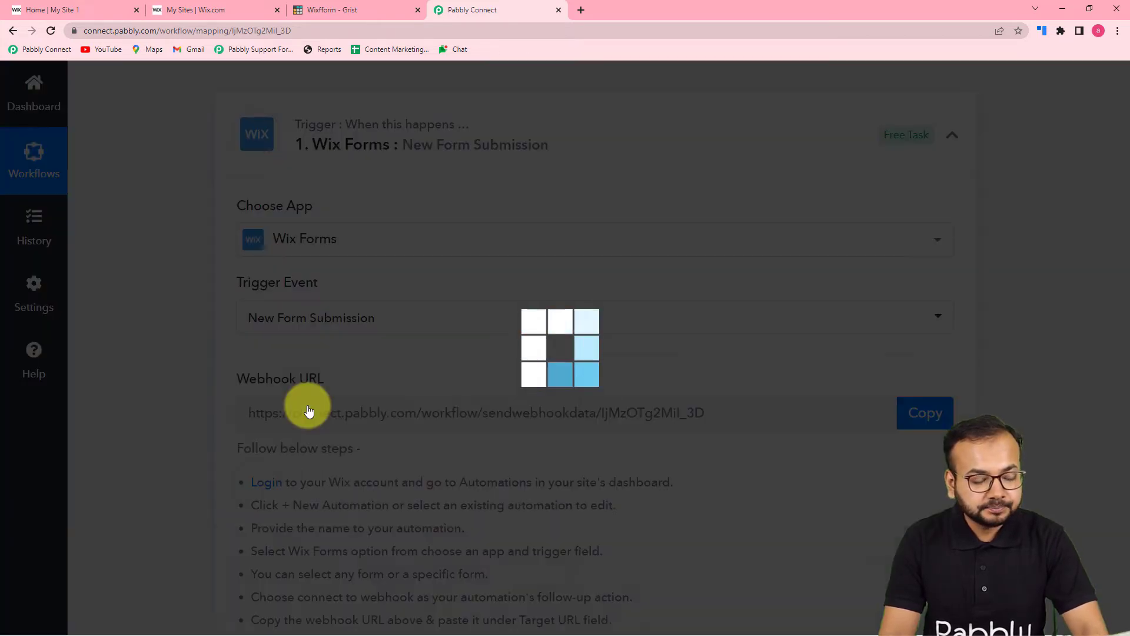
# - Read the webhook setup instructions, then switch to Wix and open the Automations page of My Site 1
pyautogui.scroll(-3, 143, 362)
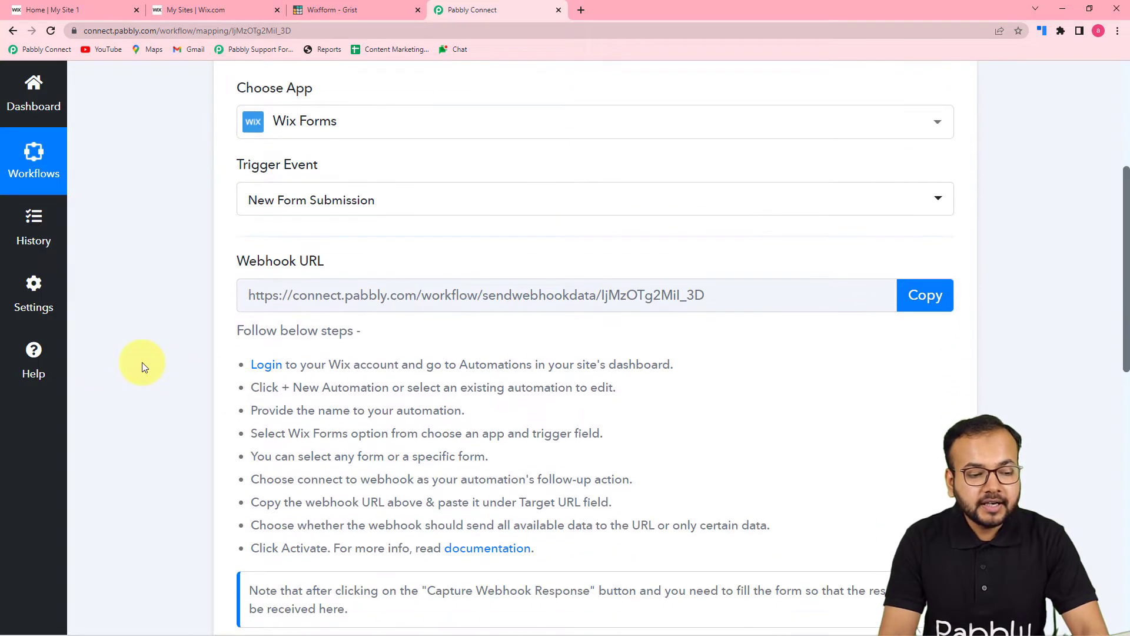
pyautogui.scroll(-2, 143, 362)
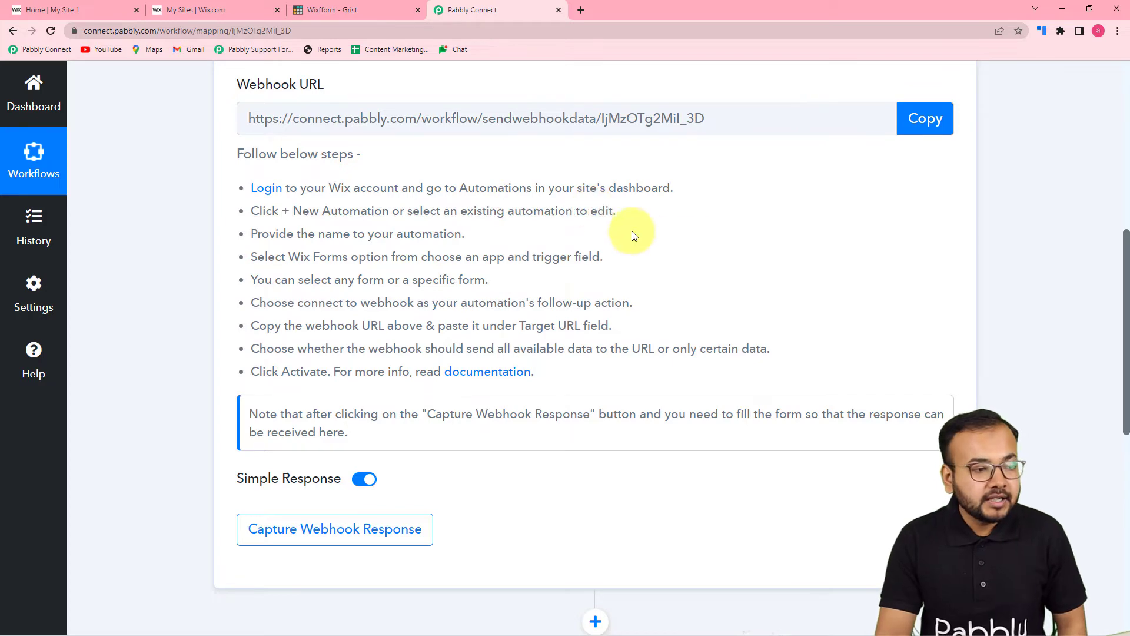
pyautogui.click(222, 8)
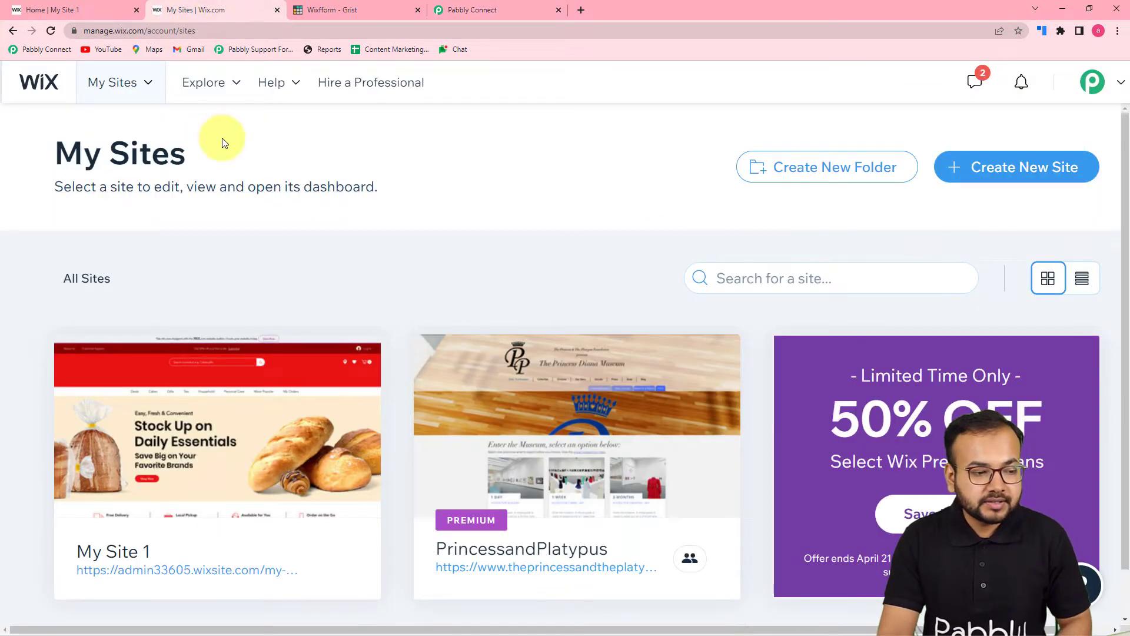
pyautogui.scroll(-1, 220, 137)
pyautogui.moveTo(197, 466)
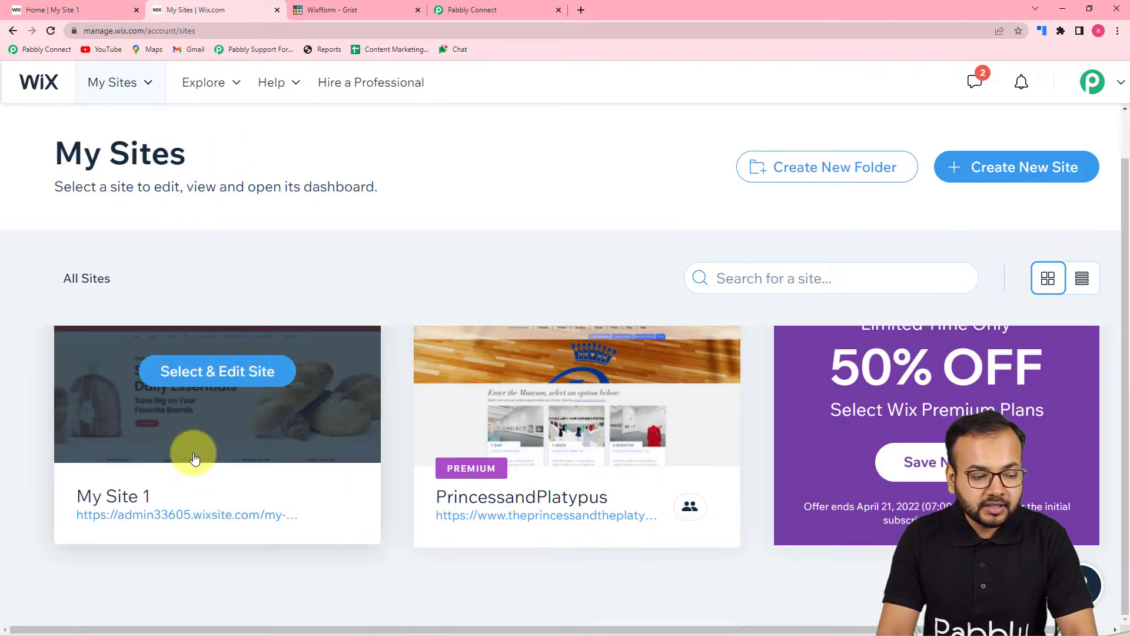
pyautogui.click(209, 388)
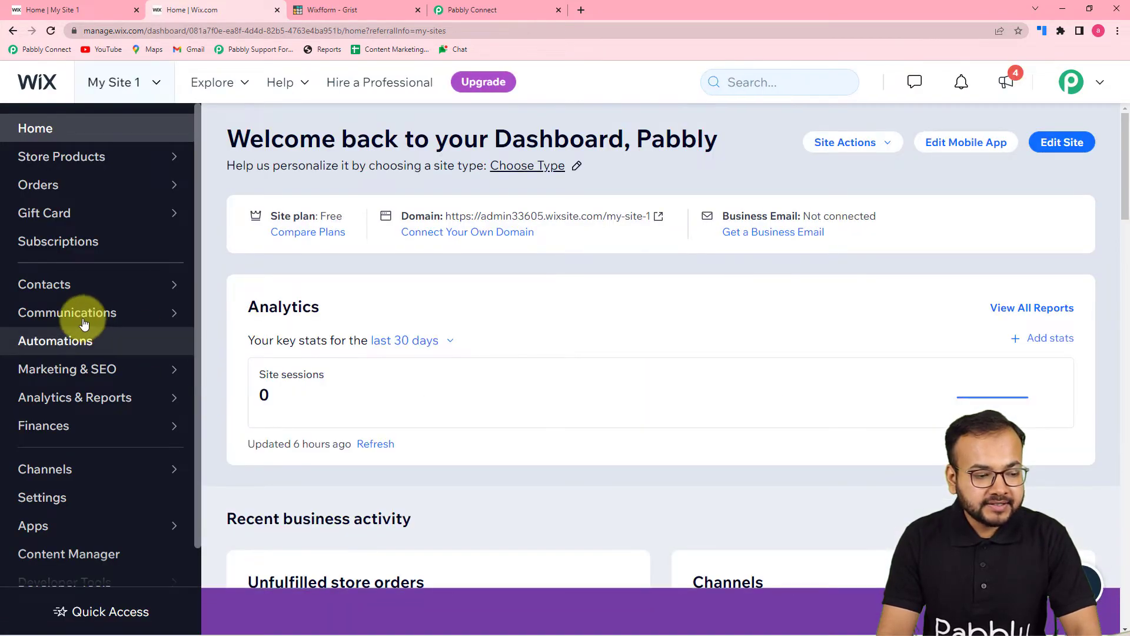
pyautogui.click(70, 348)
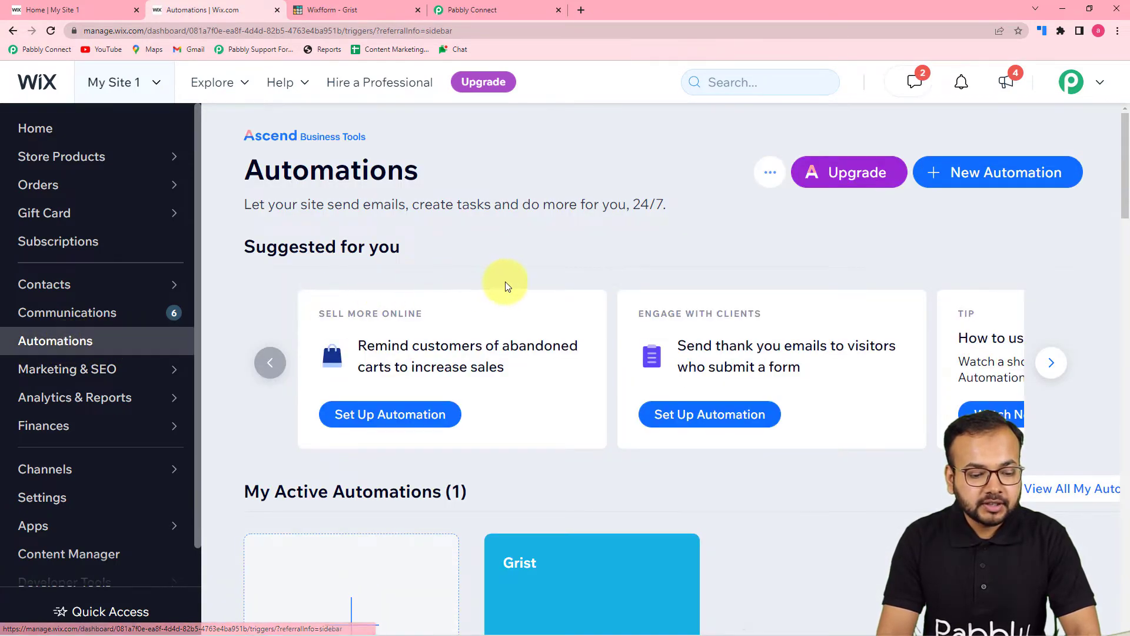
# - Start a new automation for the site and name it "To Grist"
pyautogui.scroll(-8, 505, 286)
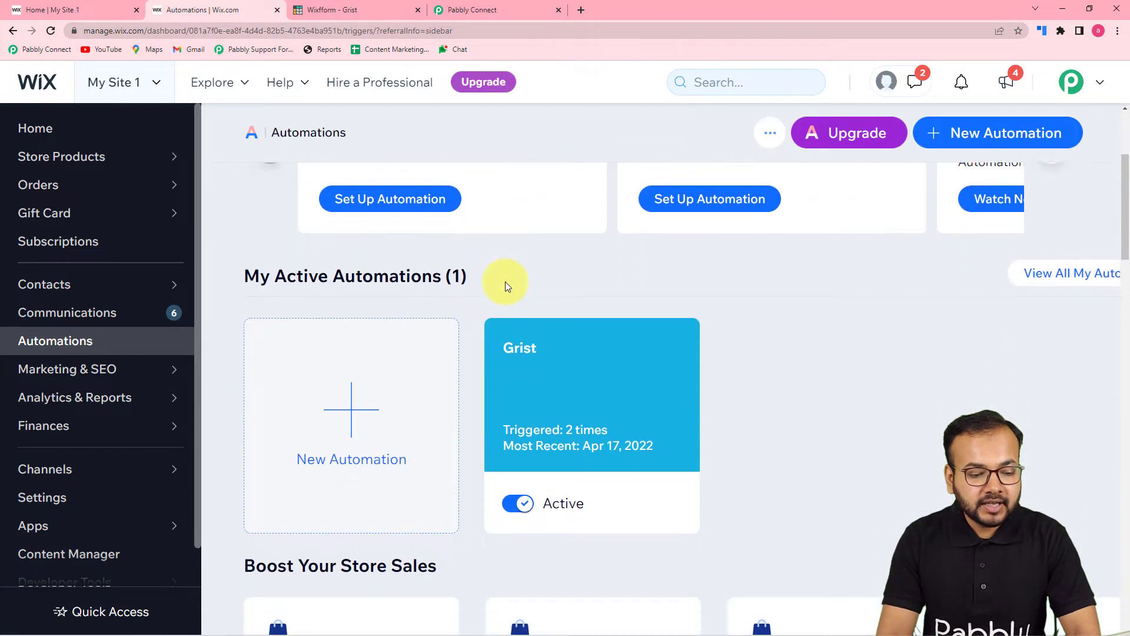
pyautogui.scroll(8, 506, 285)
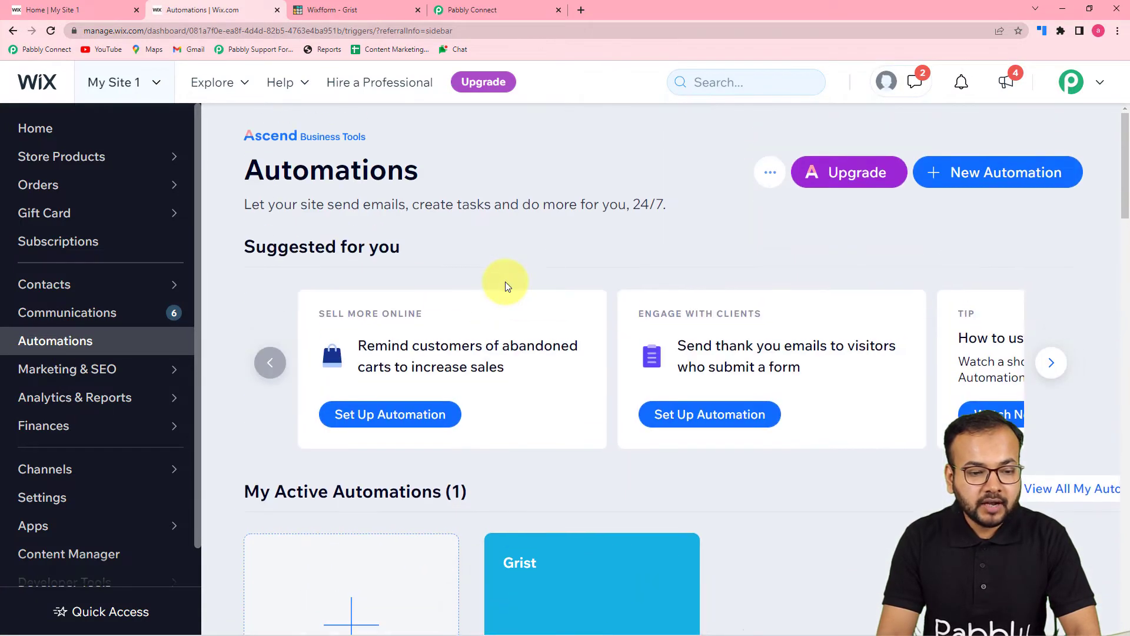
pyautogui.click(993, 186)
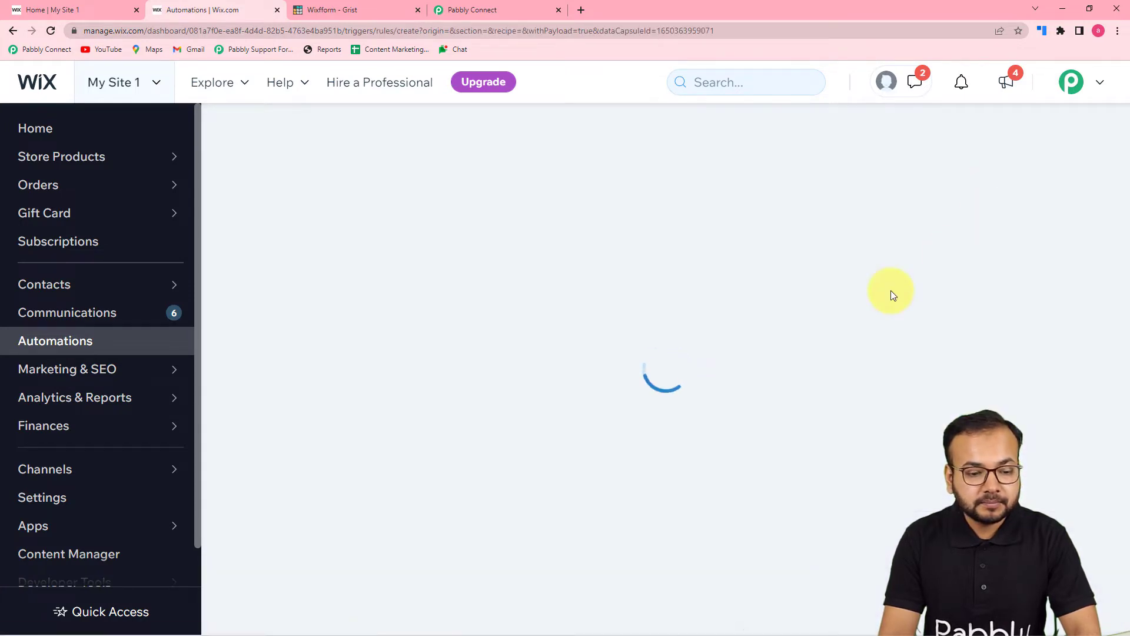
pyautogui.click(497, 166)
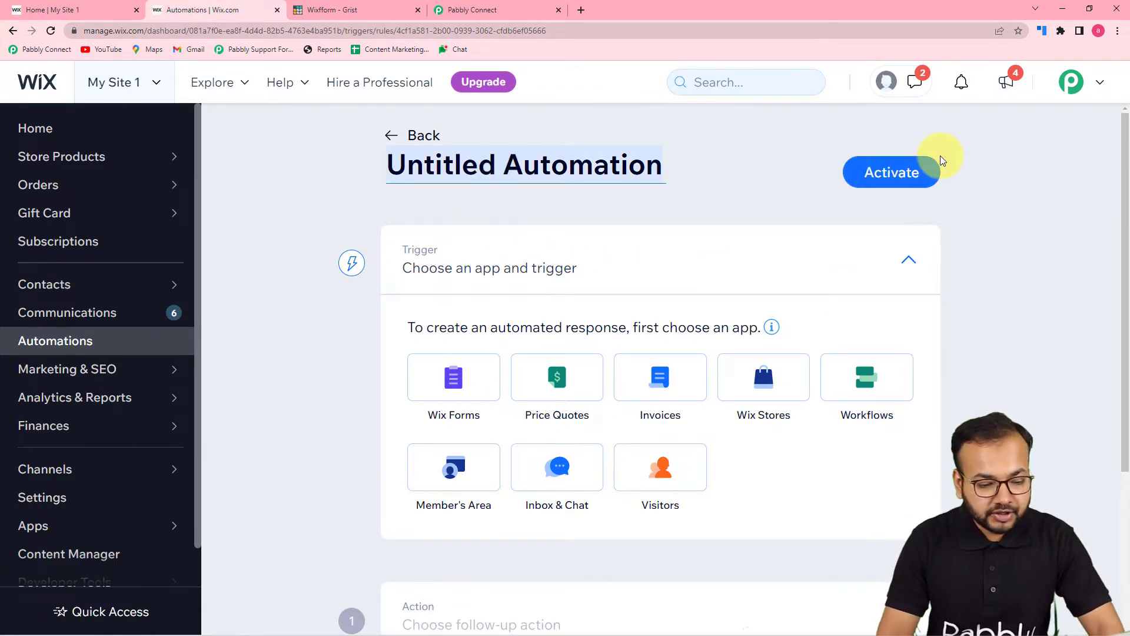
pyautogui.write('To ')
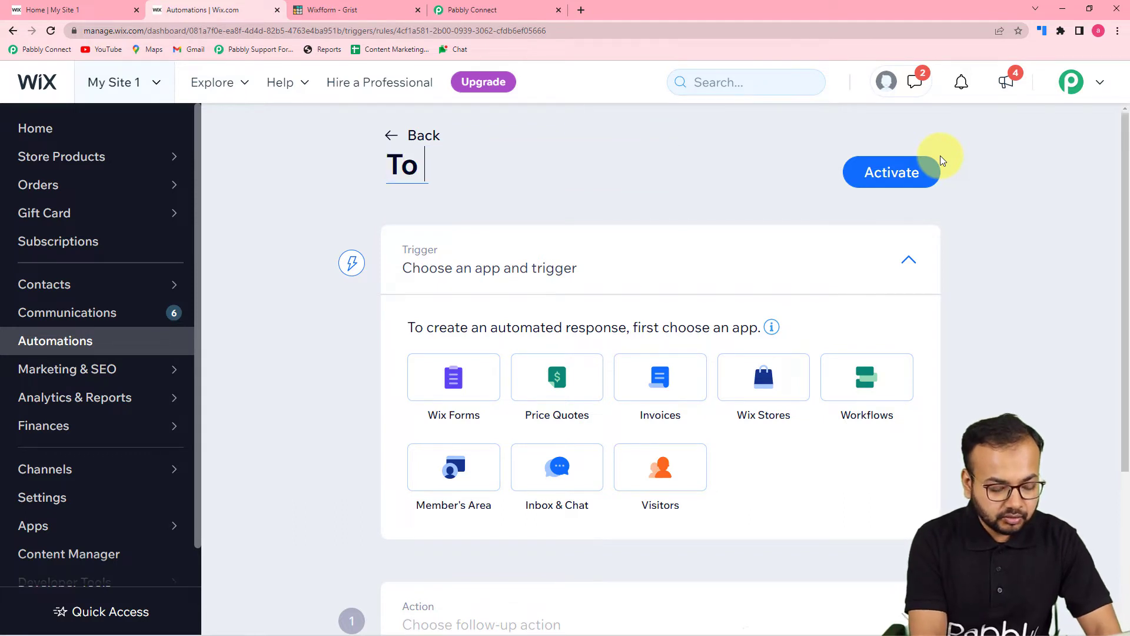
pyautogui.write('Grist')
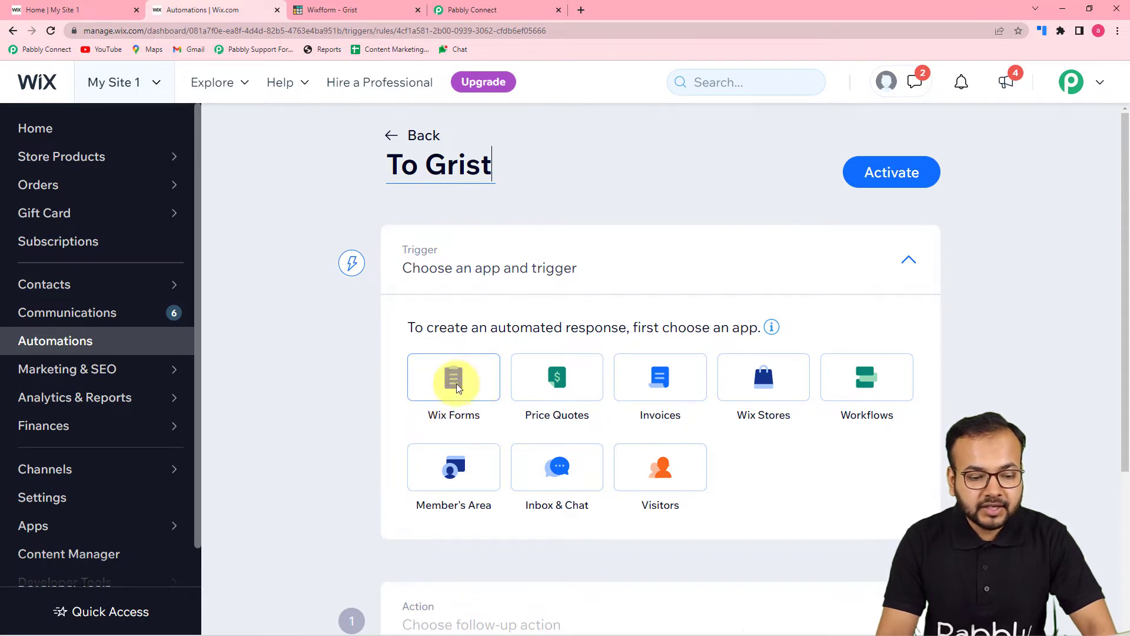
# - Set the automation's trigger to Wix Forms for specific forms only, choosing the Contact Us form on the Home page
pyautogui.click(471, 397)
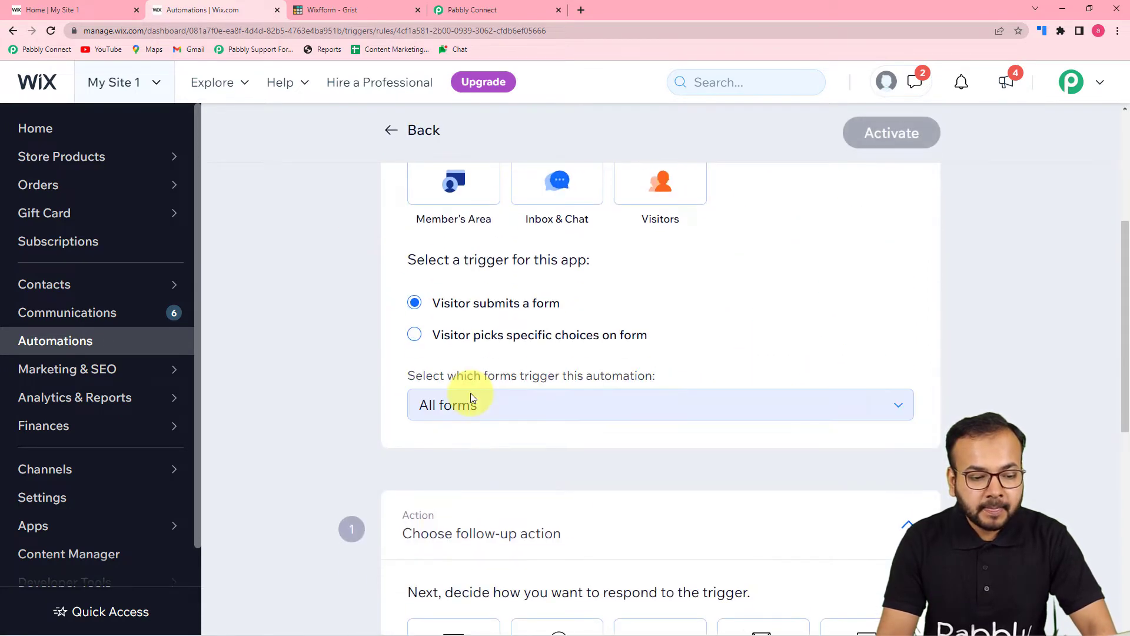
pyautogui.click(509, 406)
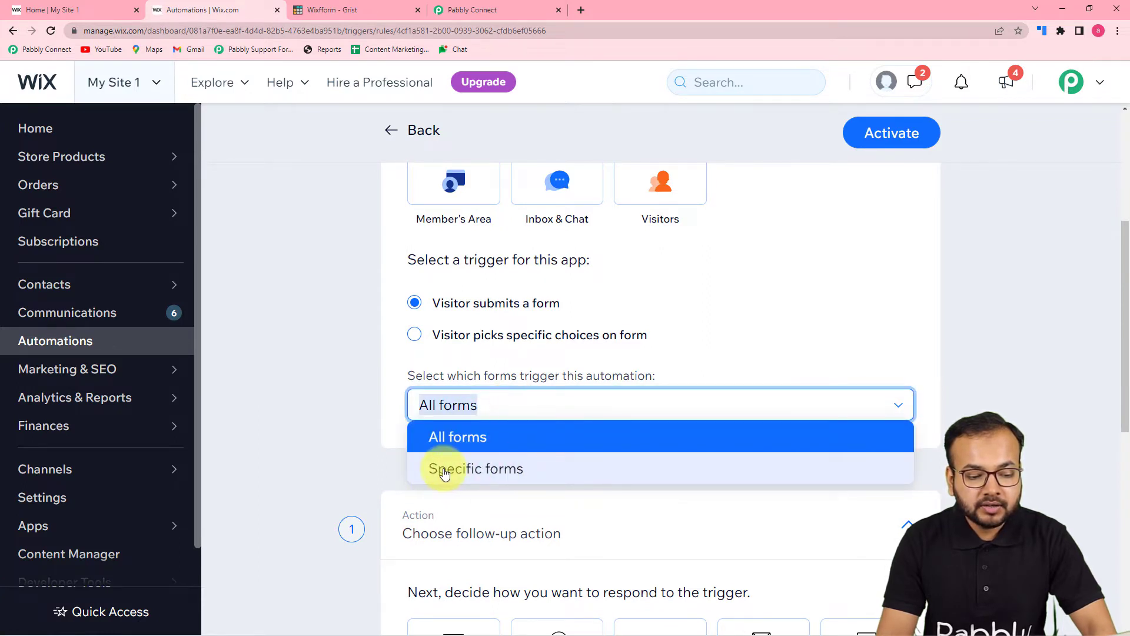
pyautogui.click(481, 469)
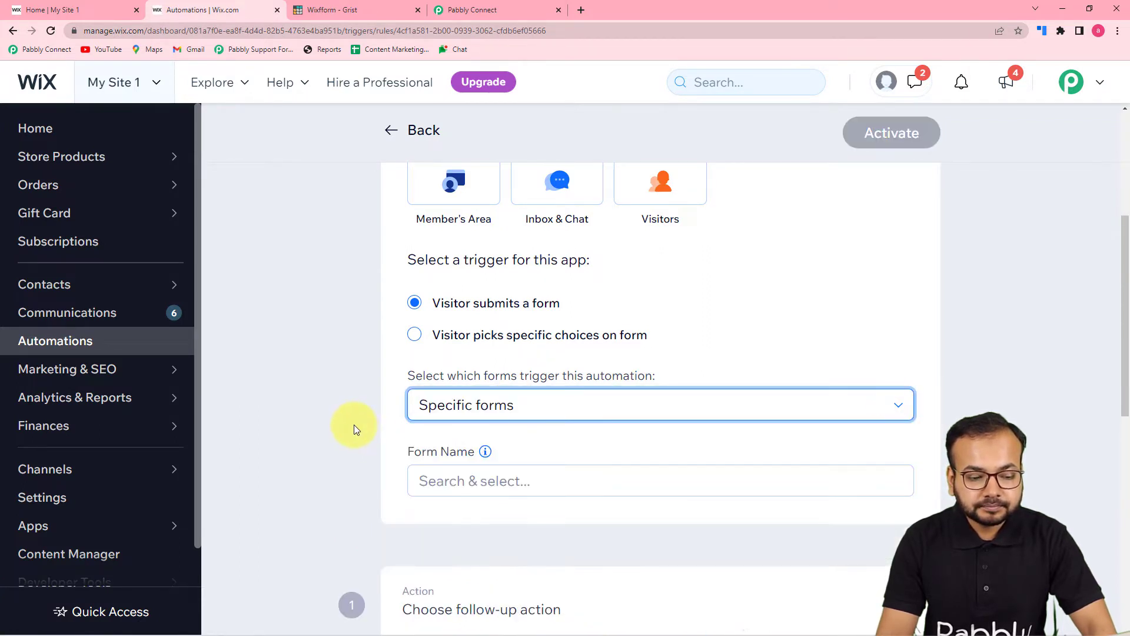
pyautogui.scroll(-3, 354, 428)
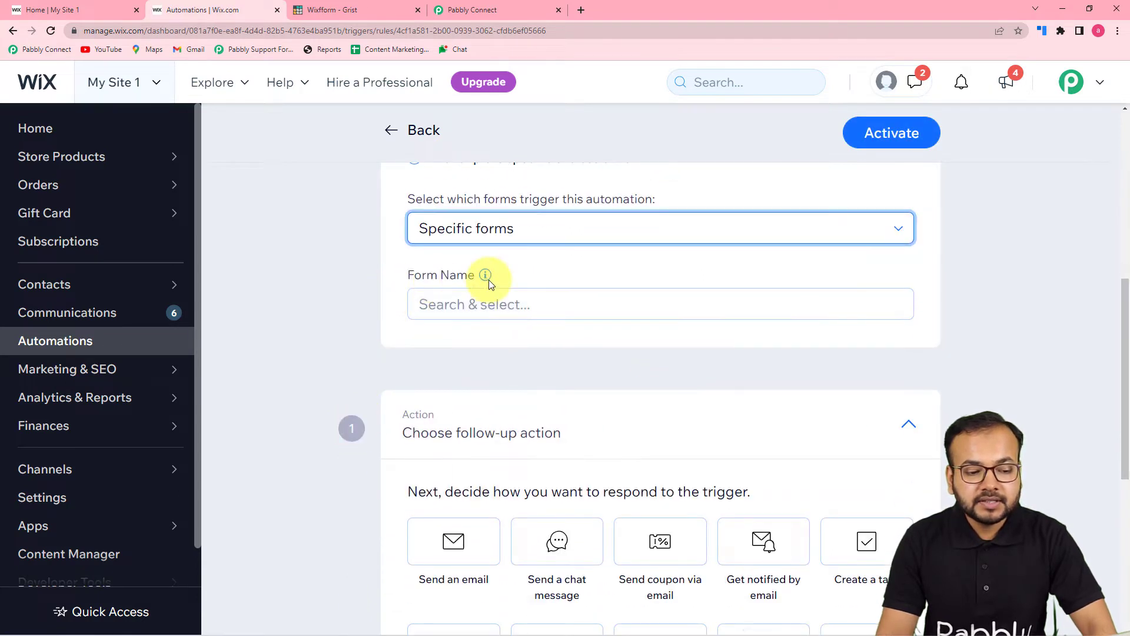
pyautogui.click(570, 302)
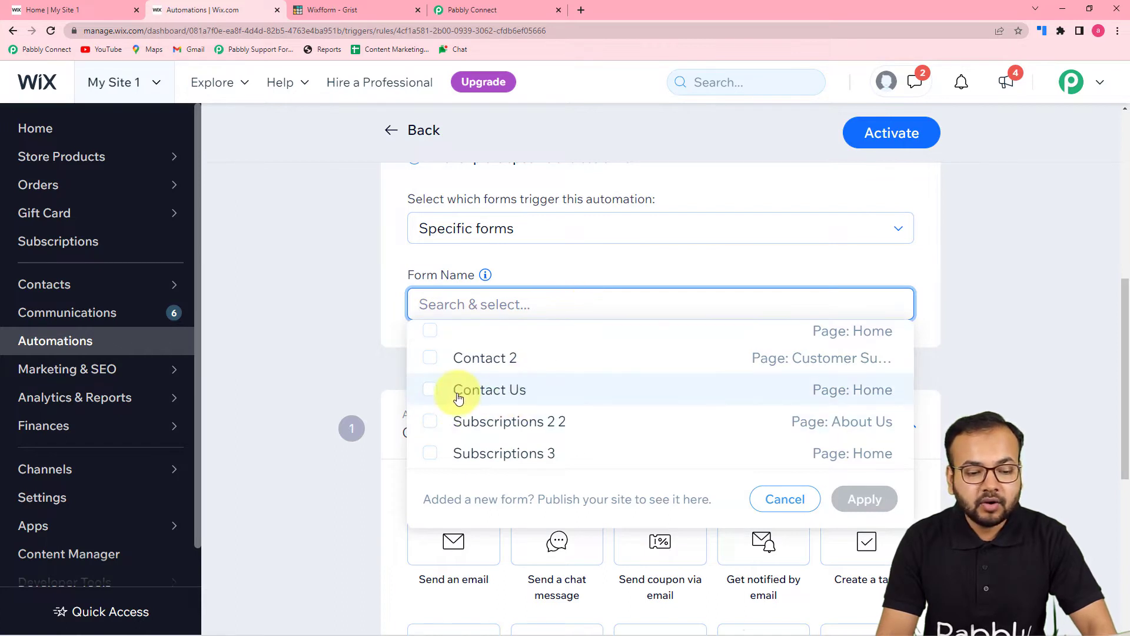
pyautogui.click(430, 395)
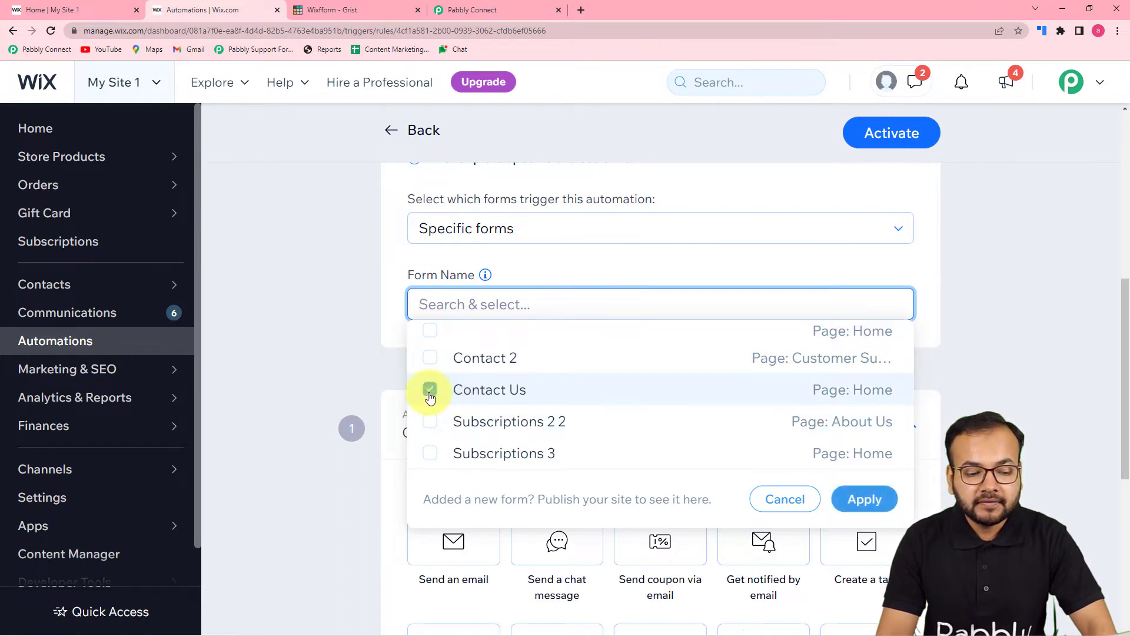
pyautogui.click(857, 502)
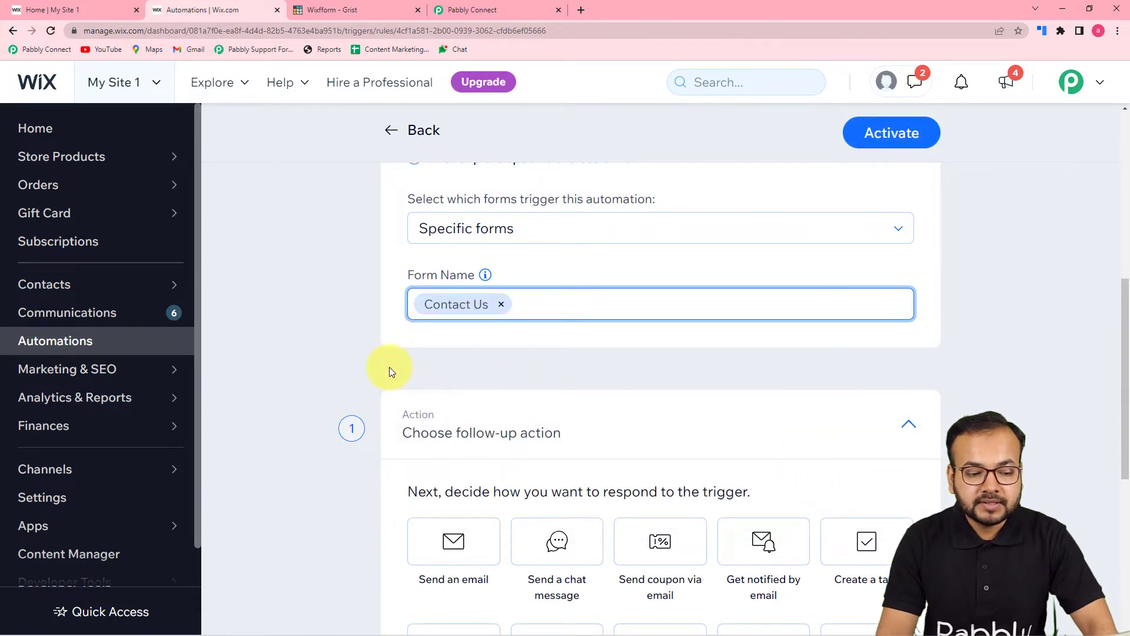
pyautogui.scroll(-1, 390, 367)
pyautogui.scroll(-2, 389, 371)
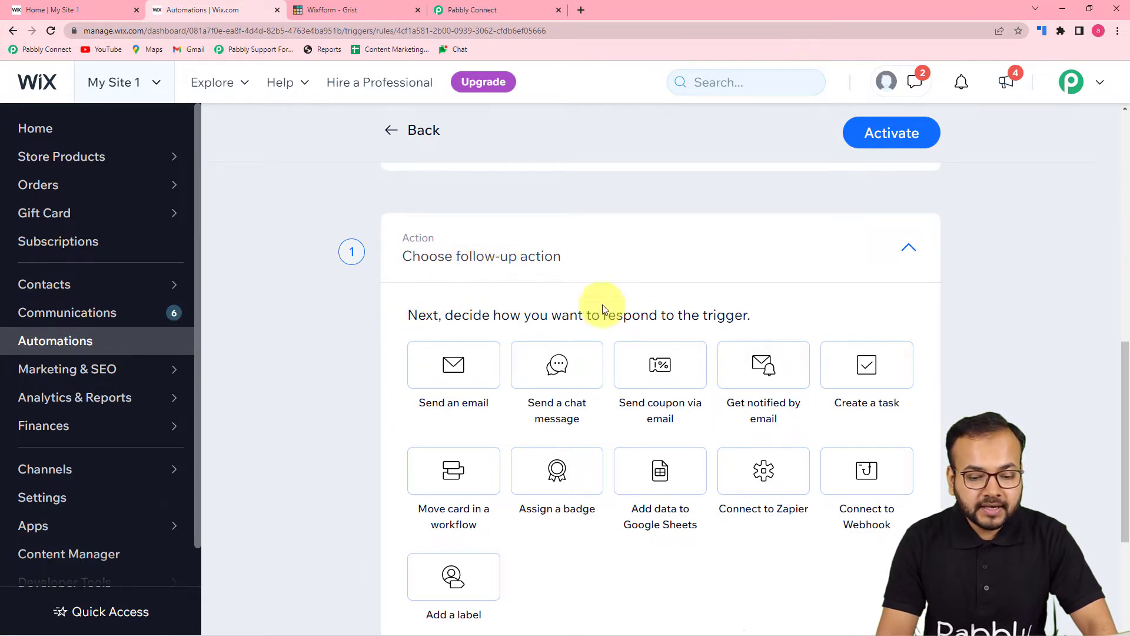
# - Choose Connect to Webhook as the automation's follow-up action
pyautogui.click(870, 496)
pyautogui.scroll(-5, 870, 497)
pyautogui.scroll(3, 701, 227)
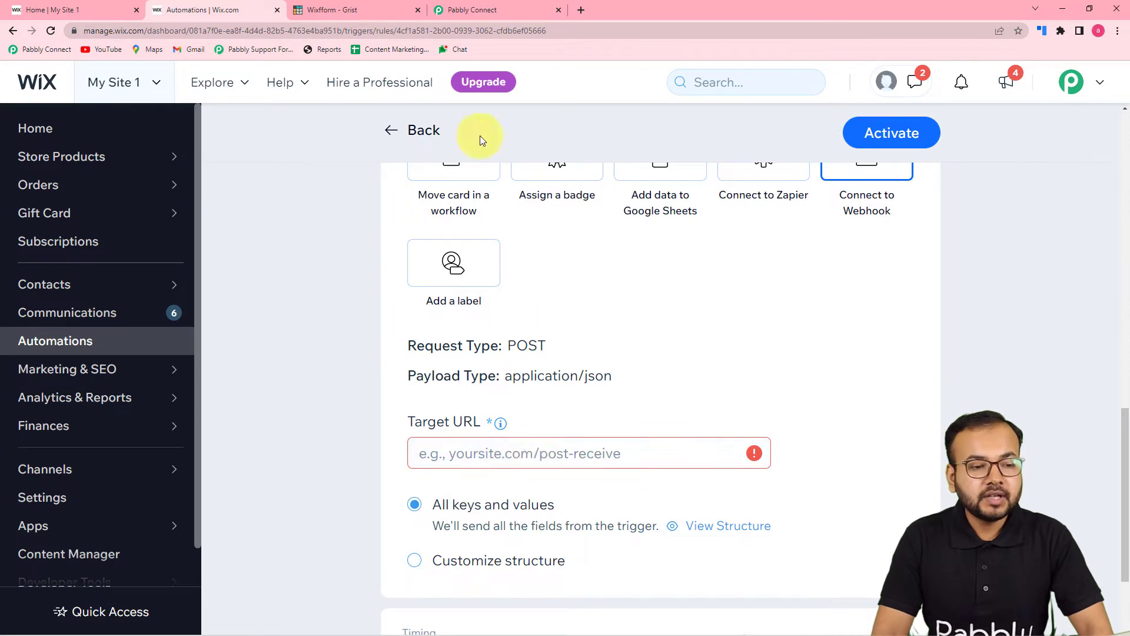
# - Copy the Wix Forms trigger's webhook URL from Pabbly Connect and paste it as the Target URL of the Wix automation
pyautogui.click(478, 15)
pyautogui.scroll(2, 625, 286)
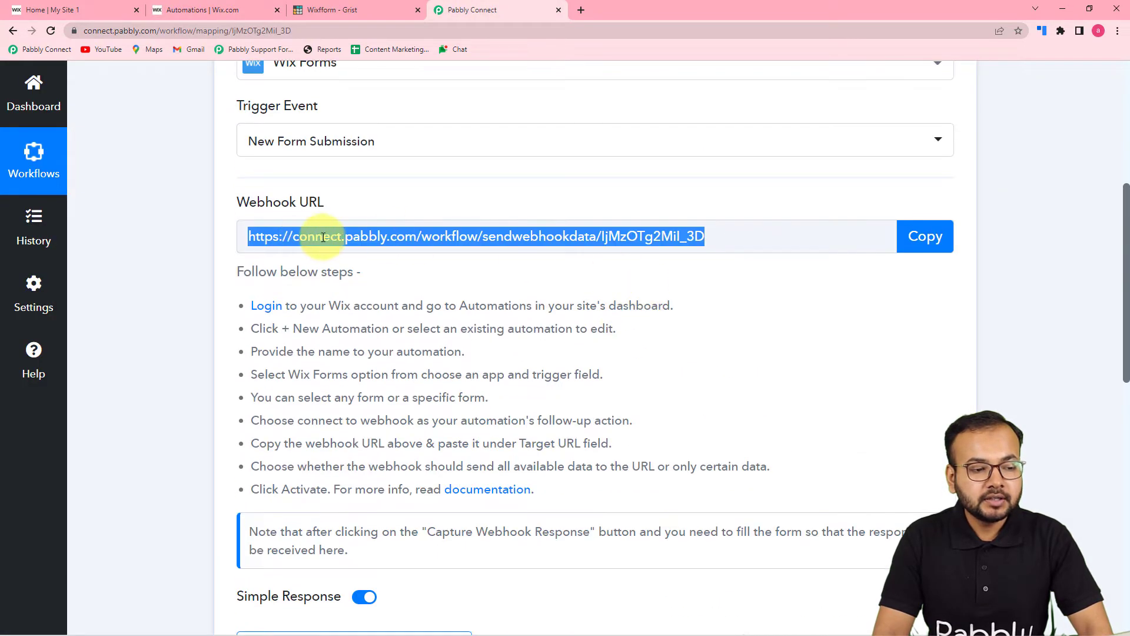
pyautogui.click(925, 237)
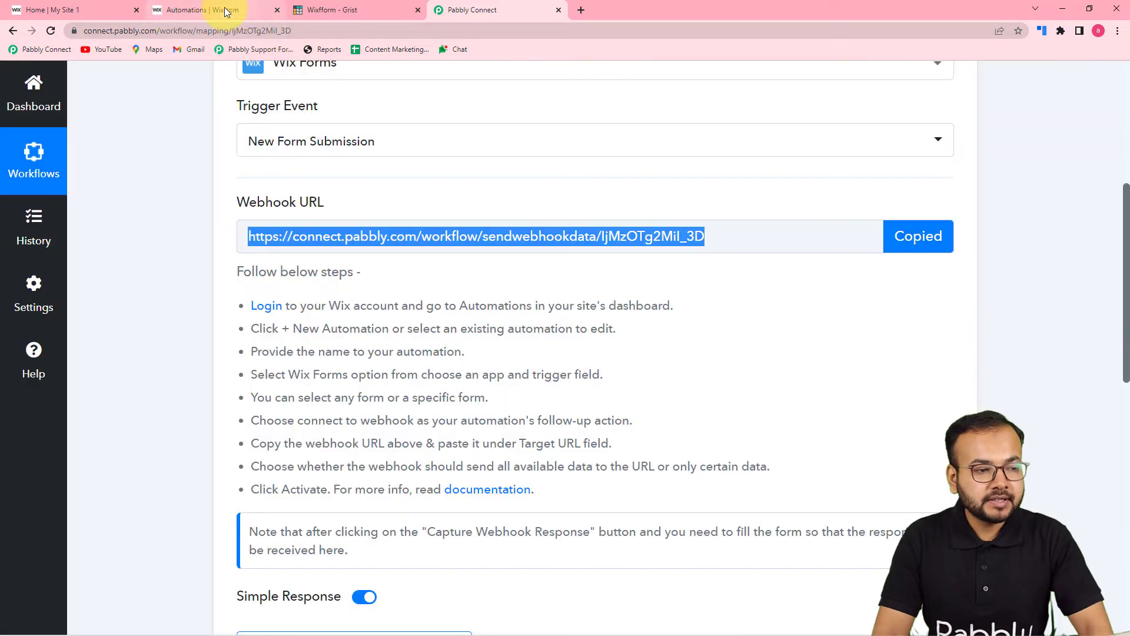
pyautogui.click(226, 12)
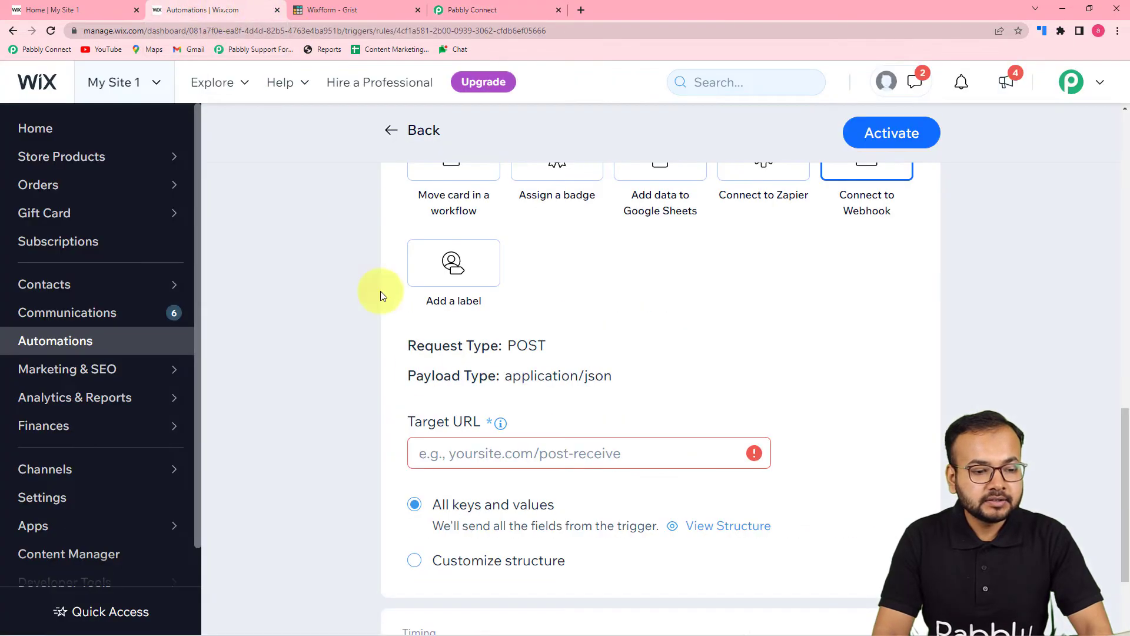
pyautogui.scroll(-1, 442, 447)
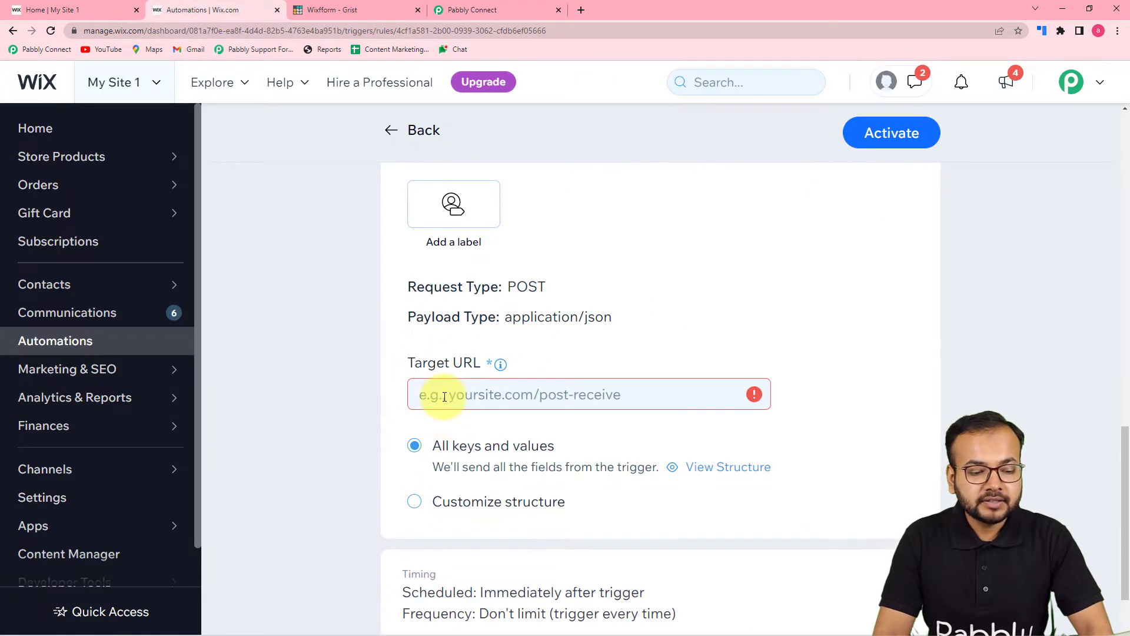
pyautogui.rightClick(444, 397)
pyautogui.click(479, 506)
pyautogui.click(339, 413)
# - Activate the To Grist automation with all keys and values sent to the webhook
pyautogui.scroll(-2, 401, 359)
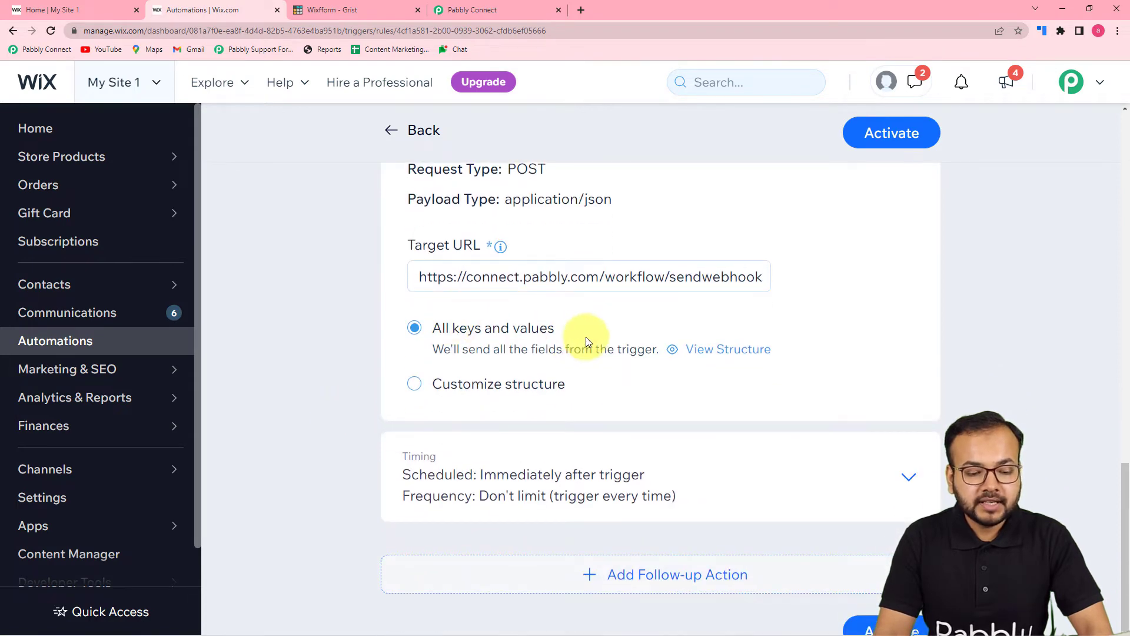
pyautogui.scroll(-1, 618, 346)
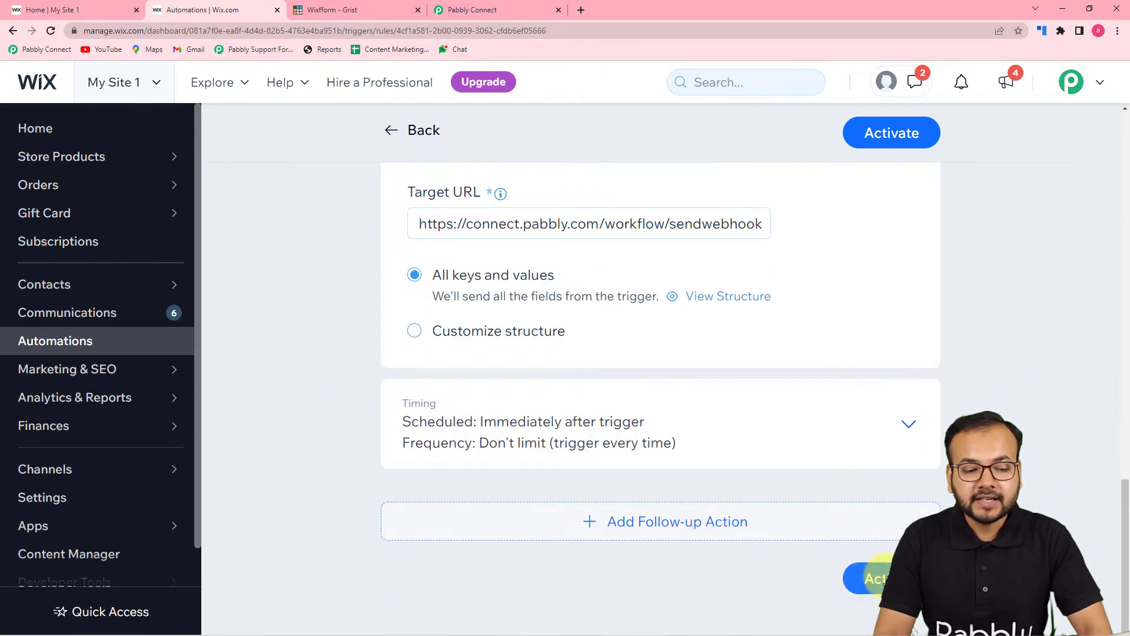
pyautogui.click(882, 579)
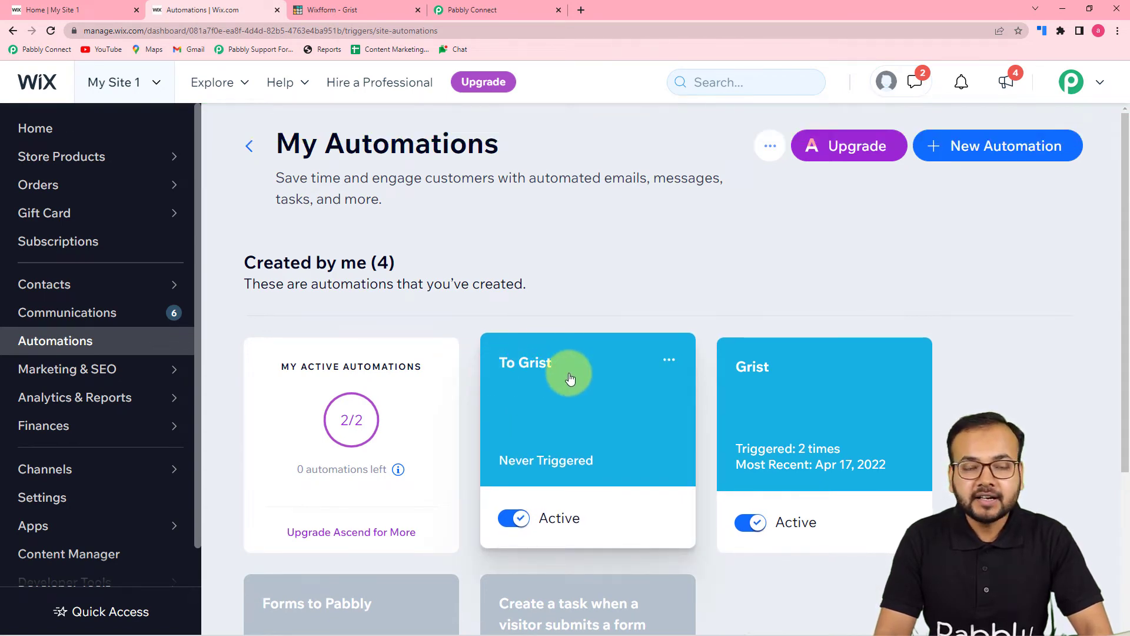
# - Switch back to Pabbly Connect and check the webhook response status of the Wix Forms trigger
pyautogui.click(461, 11)
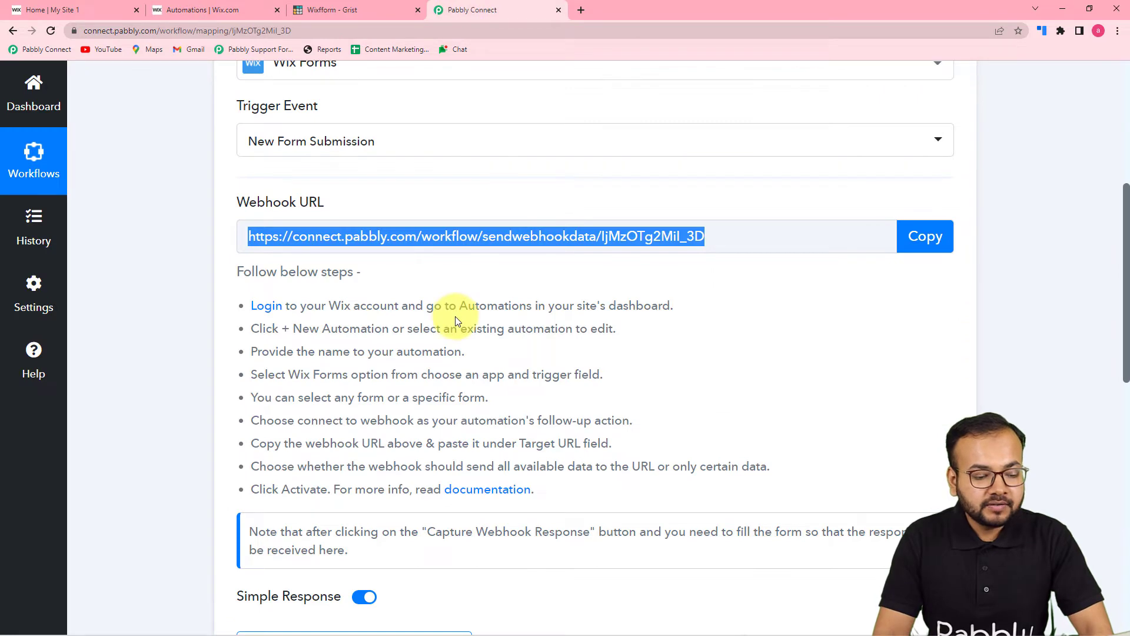
pyautogui.scroll(-2, 457, 321)
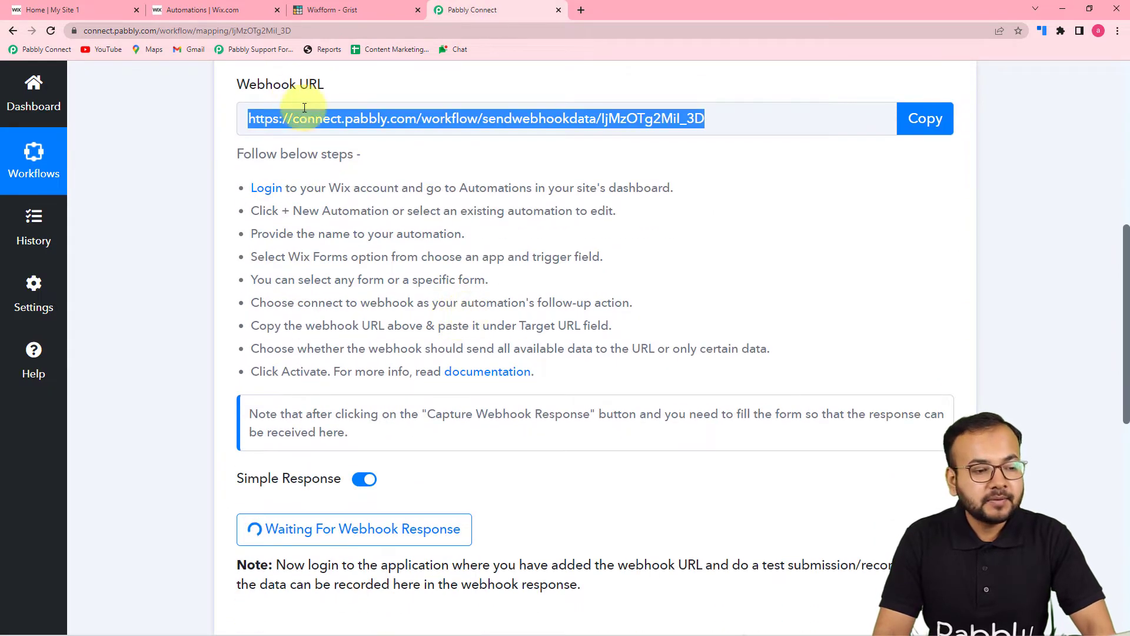
pyautogui.scroll(-3, 430, 239)
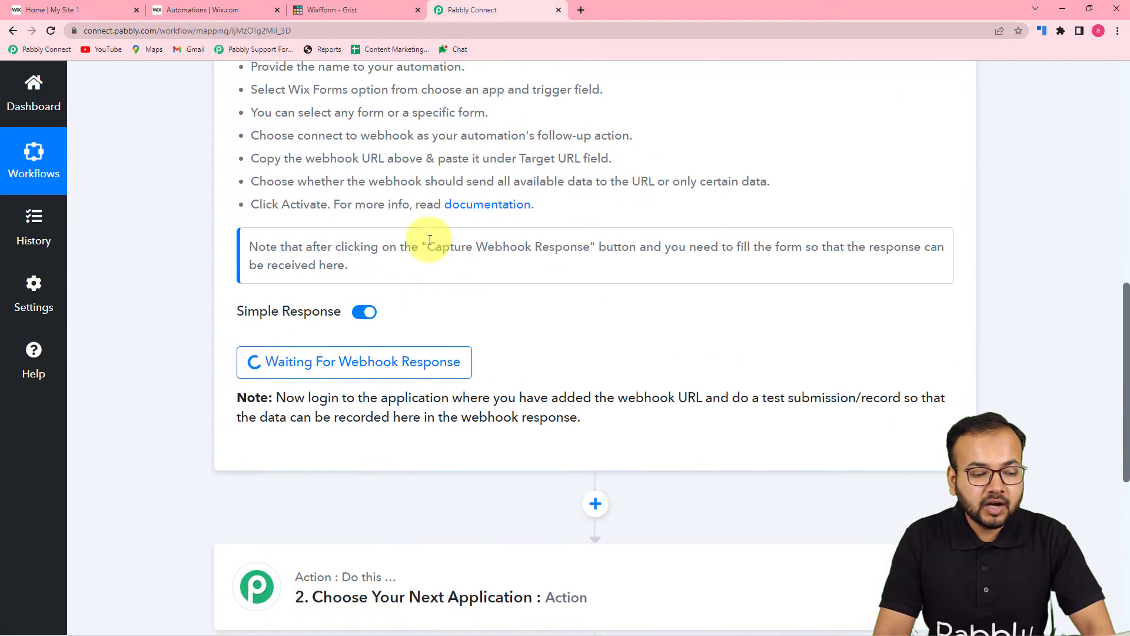
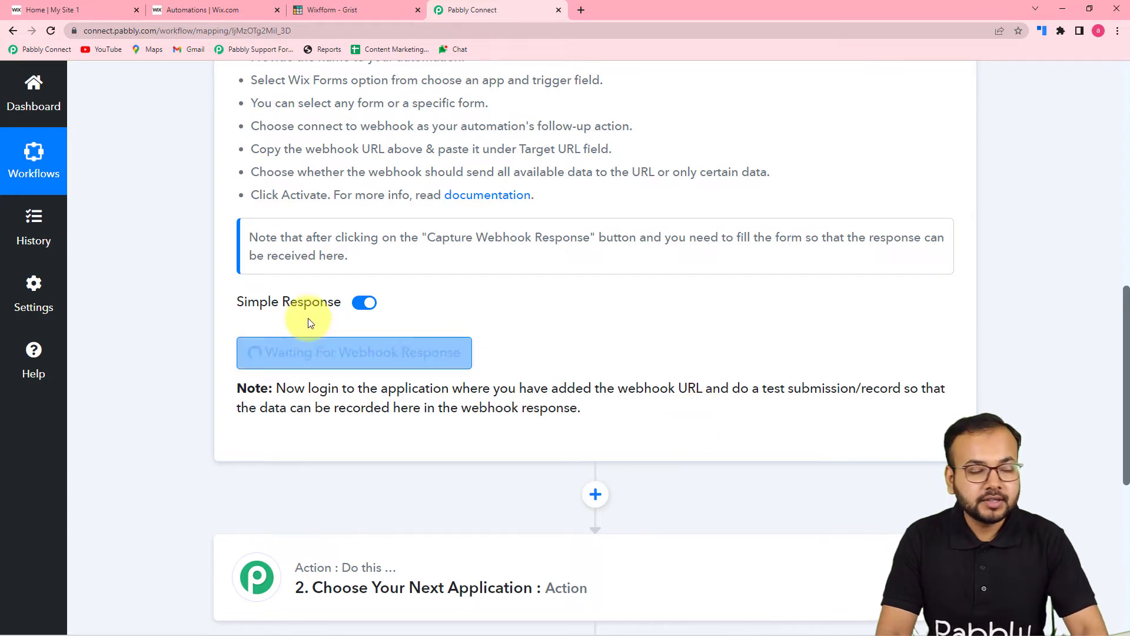
# - Submit the live site's Contact Us form with a first name, last name, email address and the message "I am Impressed by your workflow."
pyautogui.click(90, 9)
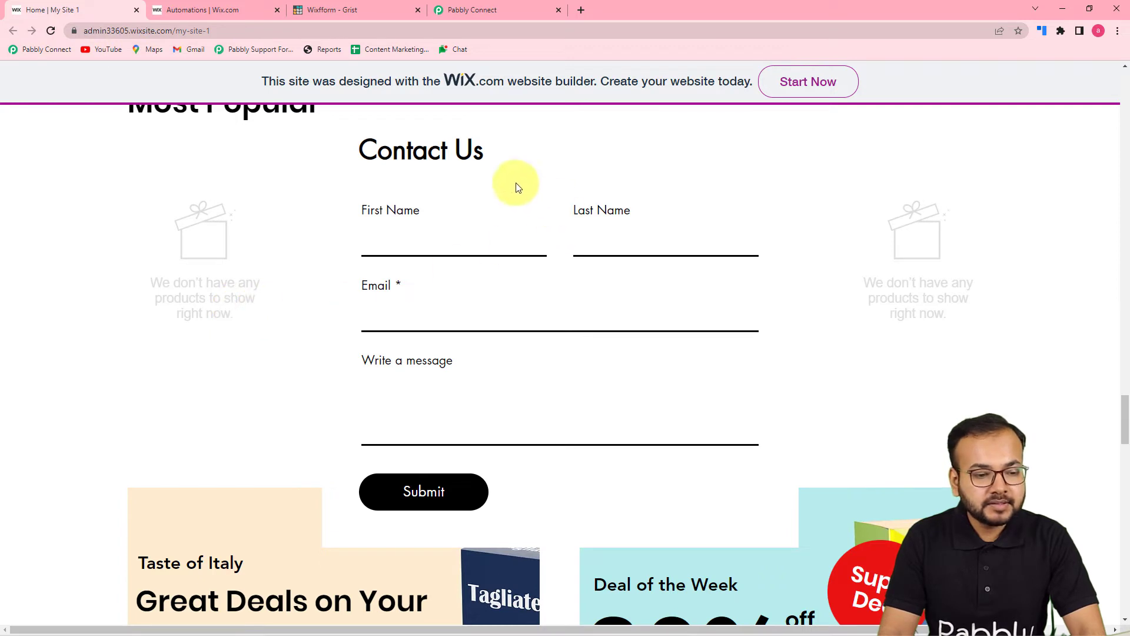
pyautogui.click(432, 238)
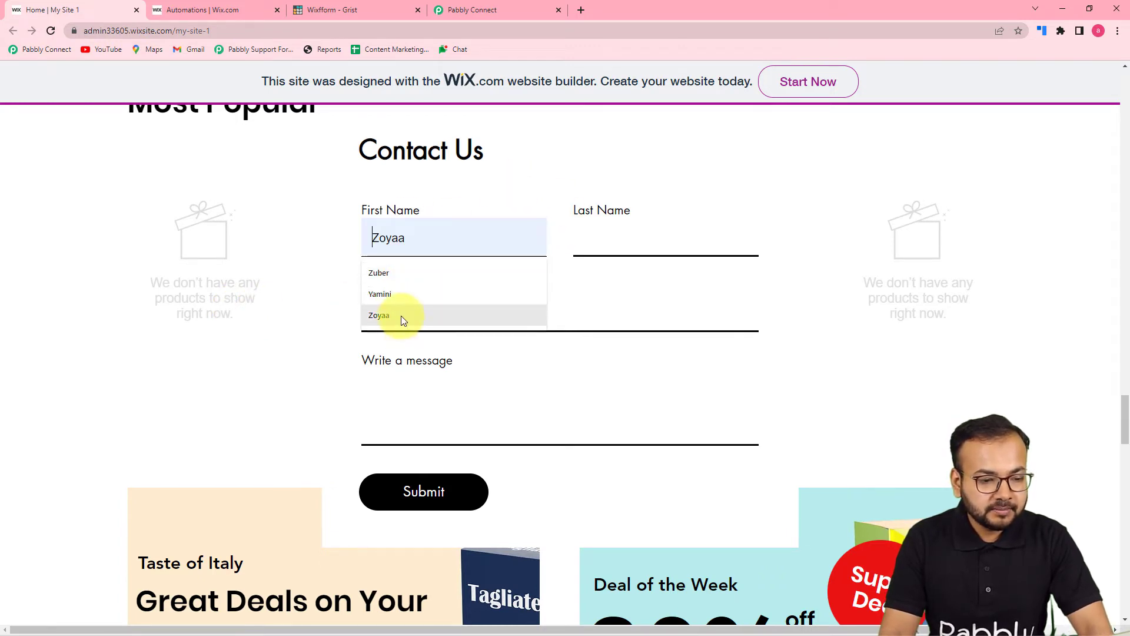
pyautogui.click(400, 277)
pyautogui.click(634, 252)
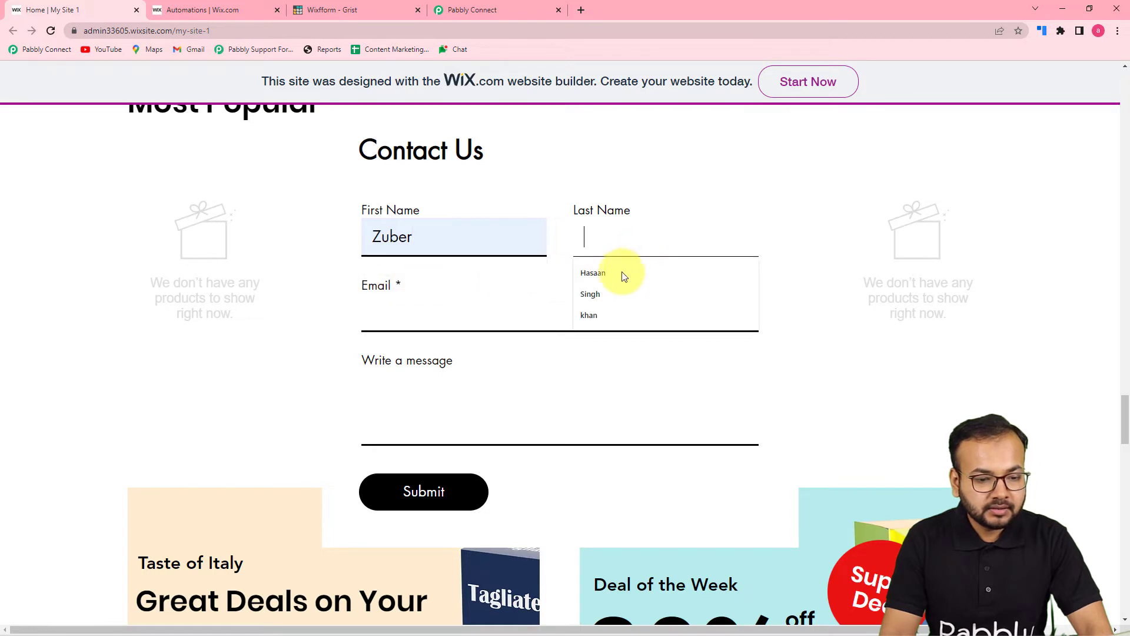
pyautogui.click(610, 282)
pyautogui.click(443, 318)
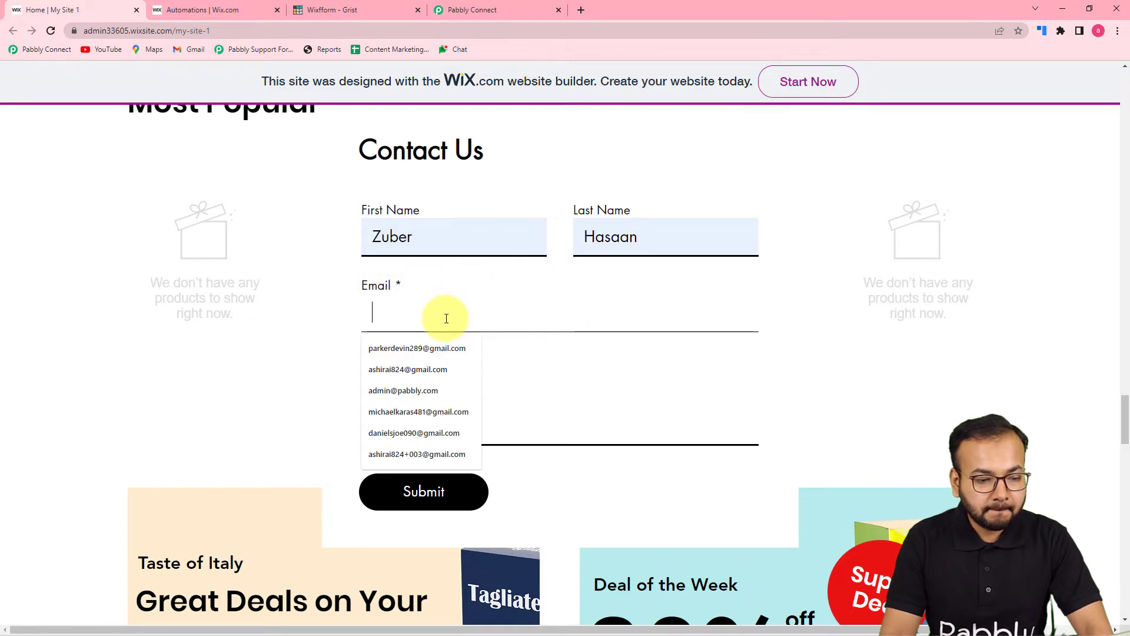
pyautogui.click(425, 431)
pyautogui.click(430, 431)
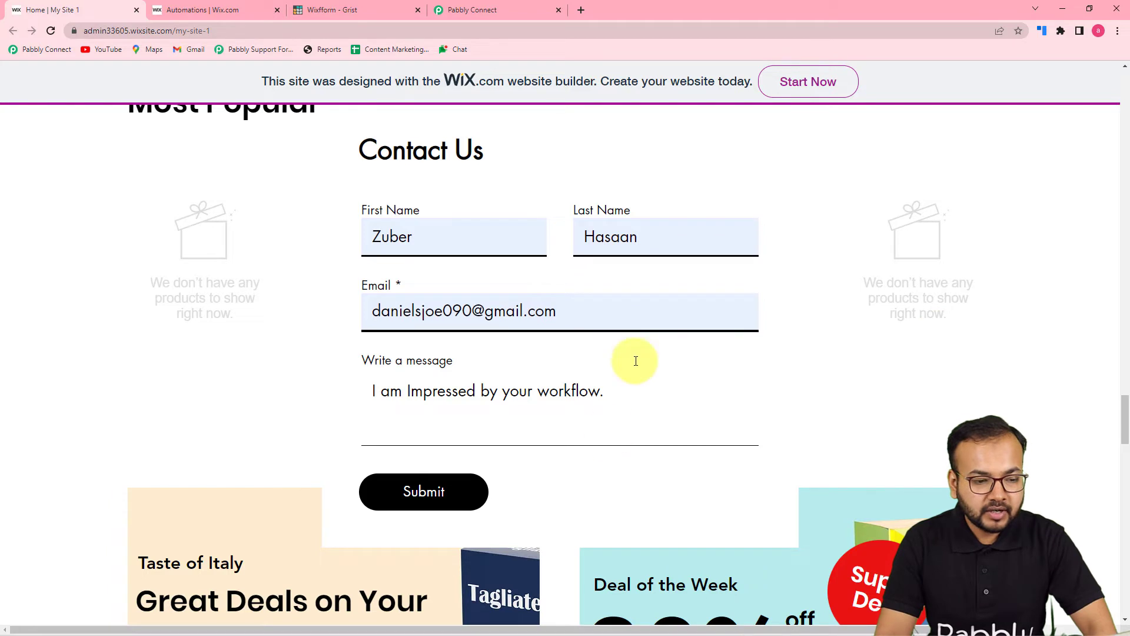
pyautogui.click(397, 491)
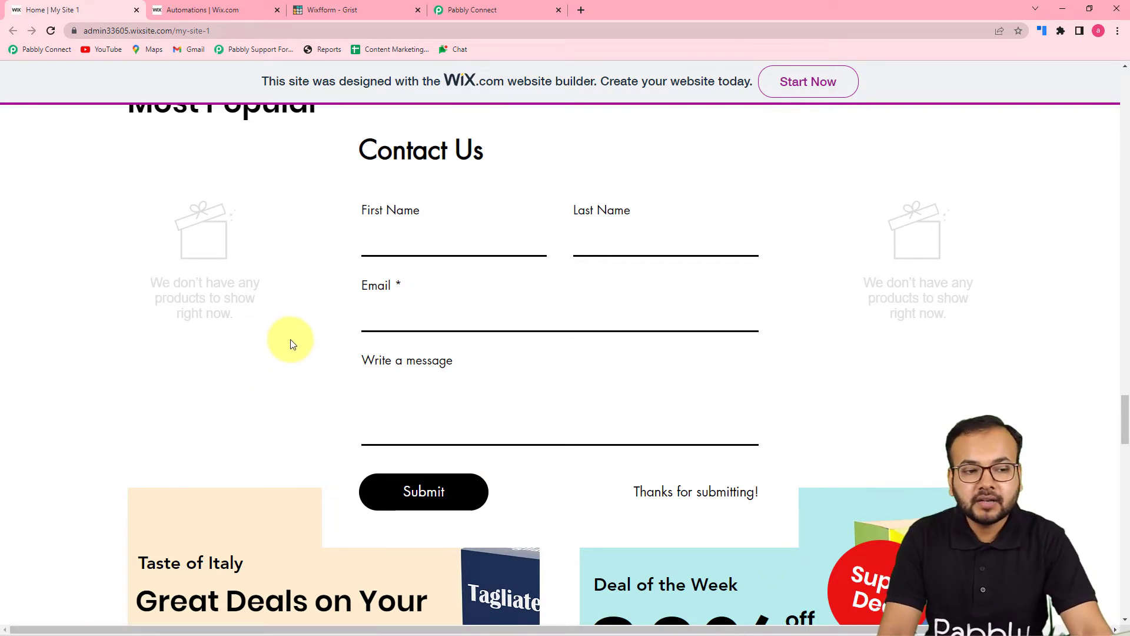
# - Return to Pabbly Connect and examine the labels and values in the response received from the test submission
pyautogui.click(454, 12)
pyautogui.scroll(-2, 444, 272)
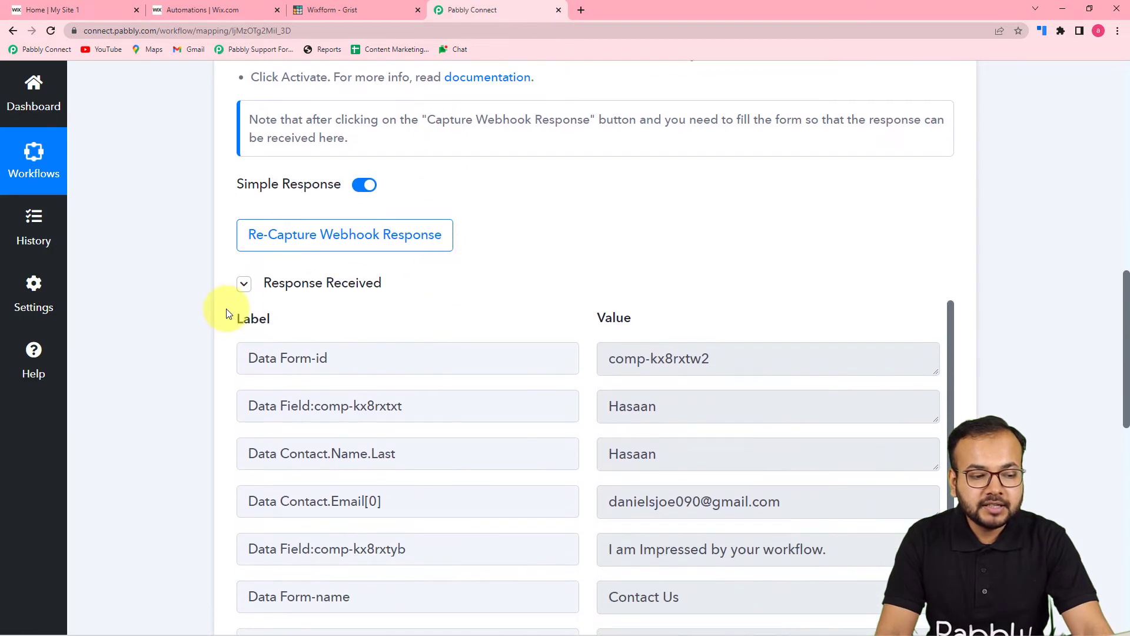
pyautogui.scroll(-2, 400, 312)
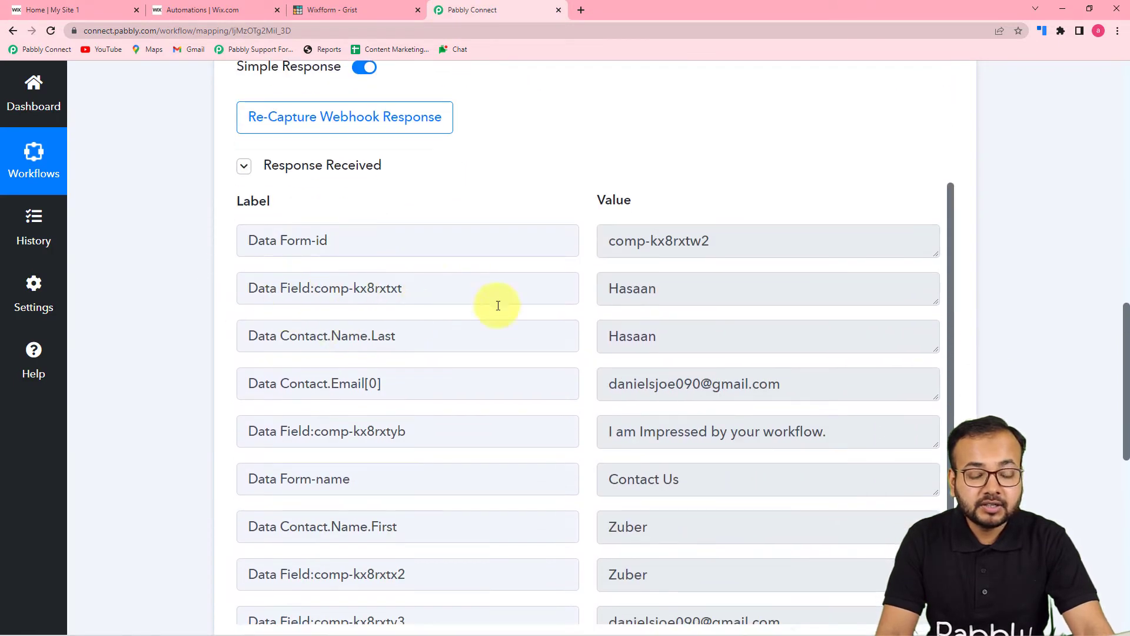
pyautogui.scroll(-1, 455, 355)
pyautogui.scroll(1, 455, 355)
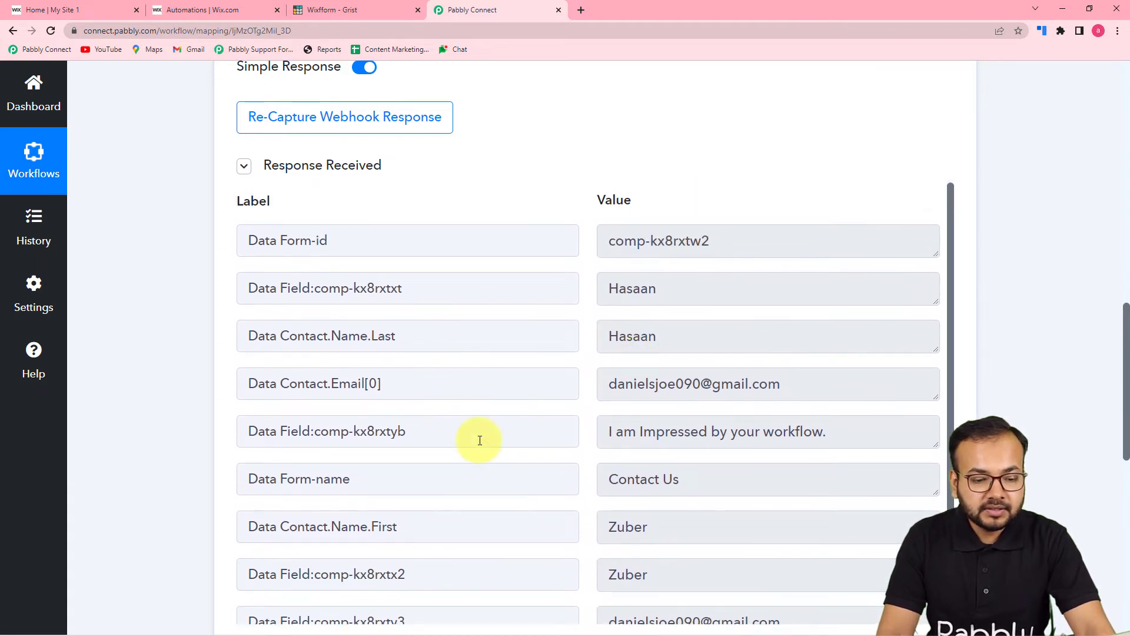
pyautogui.scroll(-2, 471, 444)
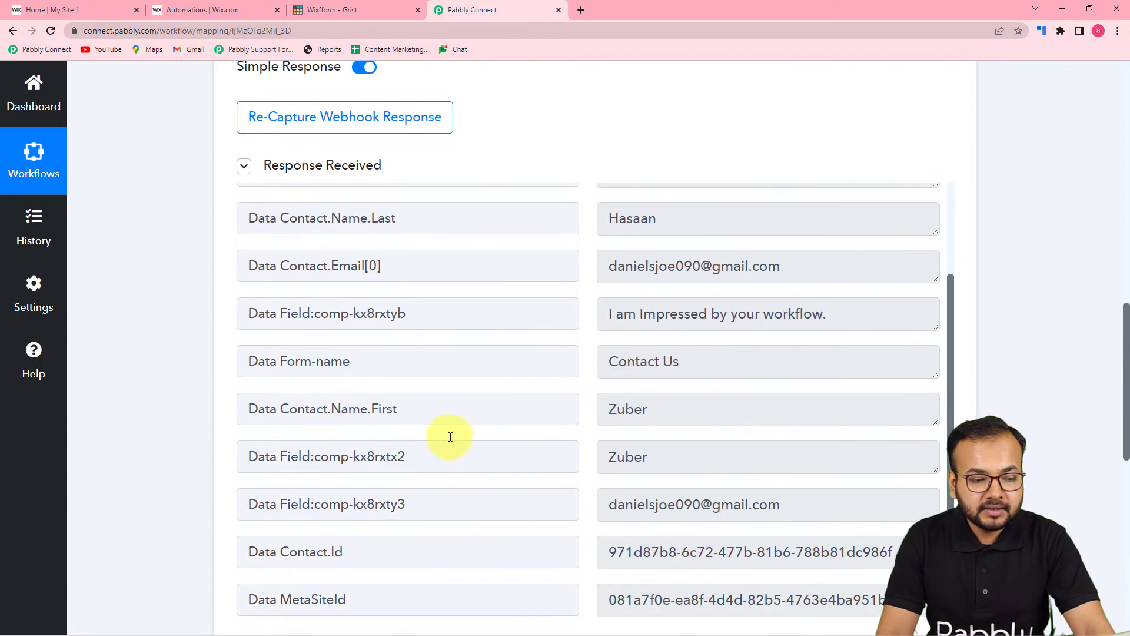
pyautogui.scroll(-1, 507, 412)
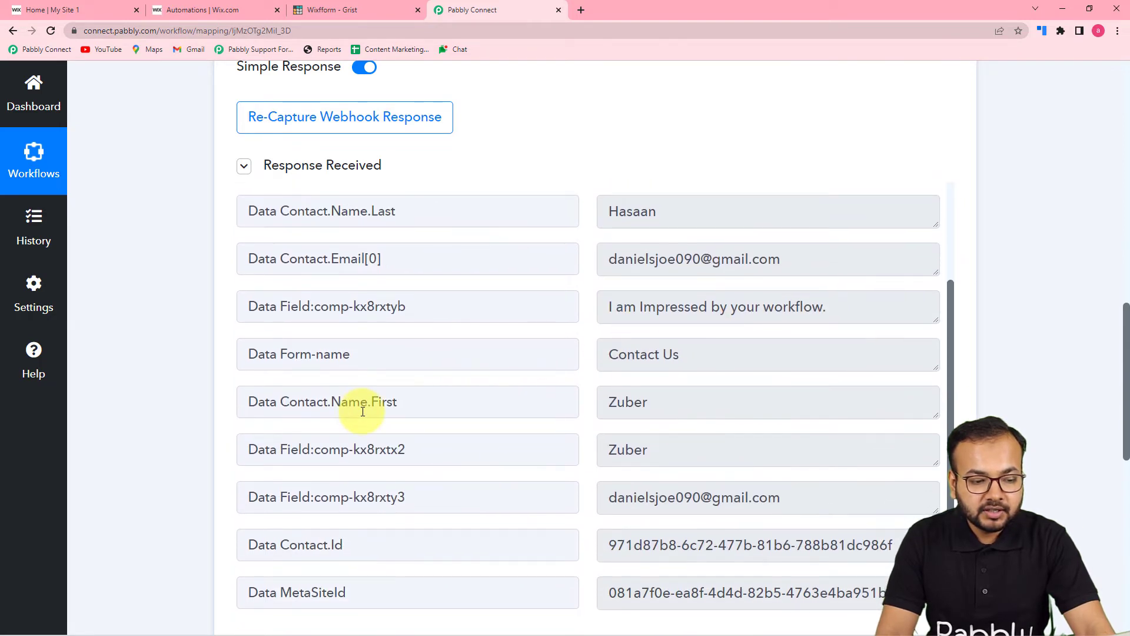
pyautogui.scroll(-1, 552, 439)
pyautogui.scroll(-2, 553, 439)
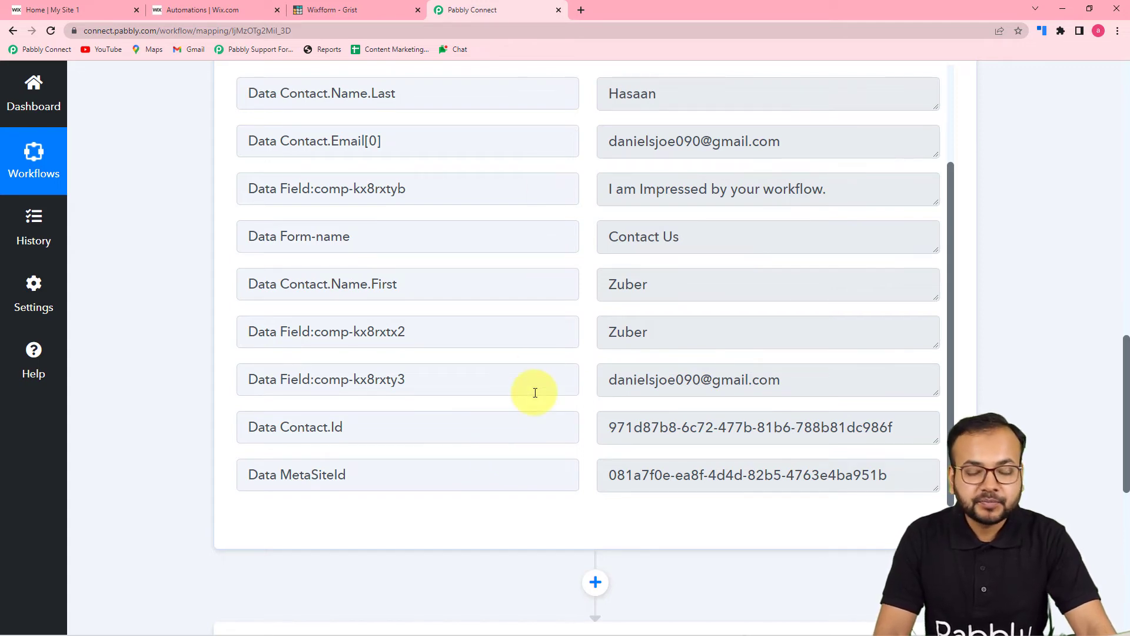
# - Set the workflow's action application to Grist with Create Record as the action event
pyautogui.scroll(-4, 535, 392)
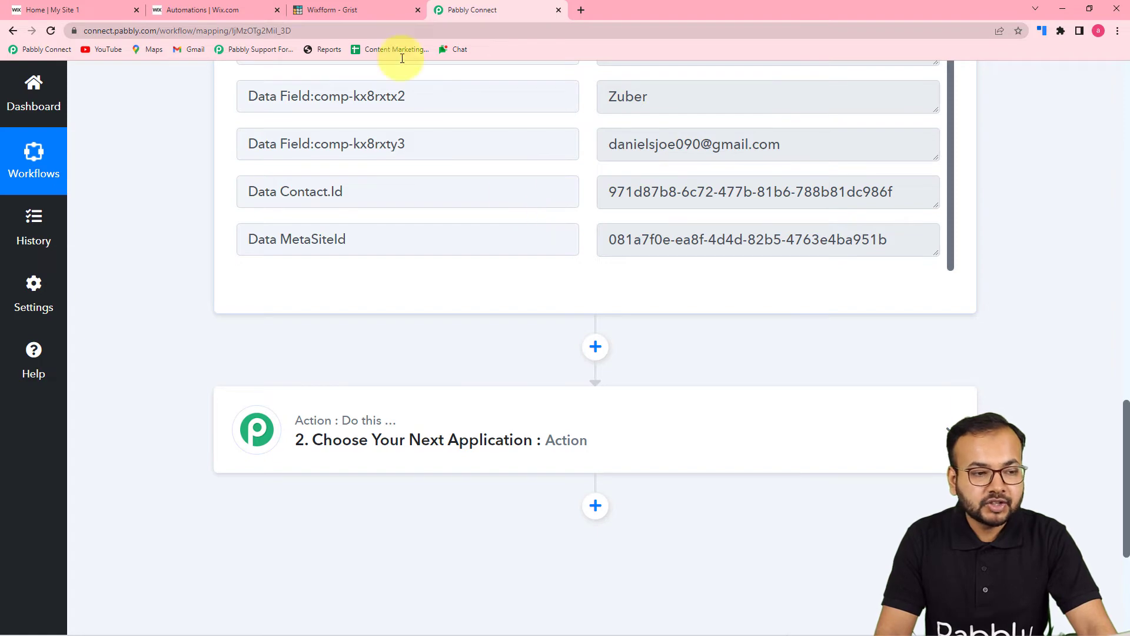
pyautogui.click(408, 443)
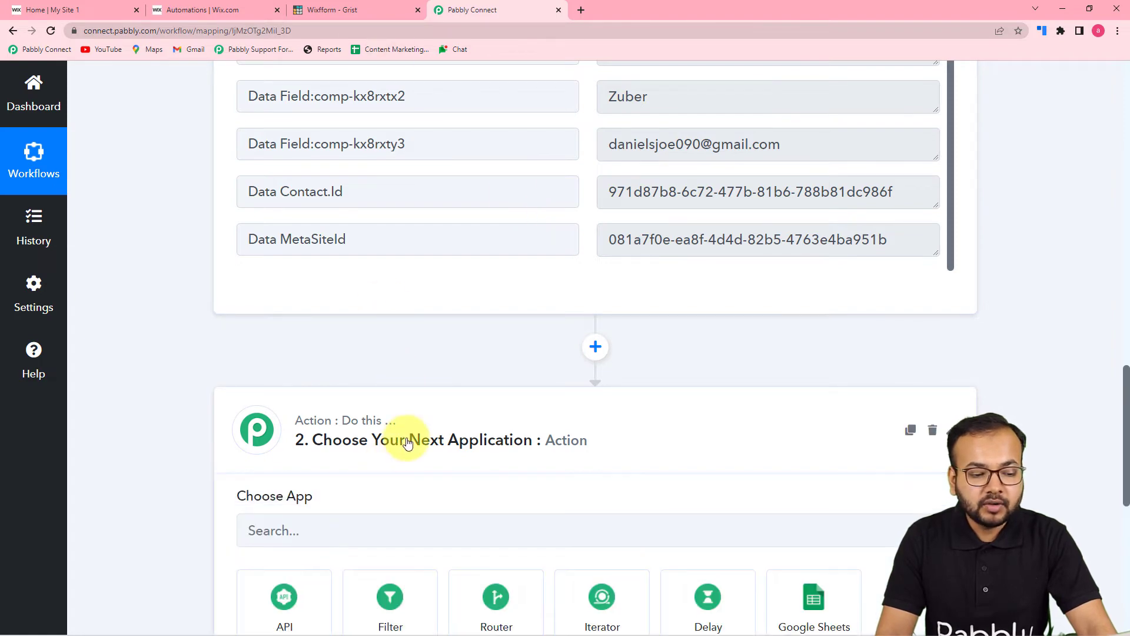
pyautogui.click(380, 371)
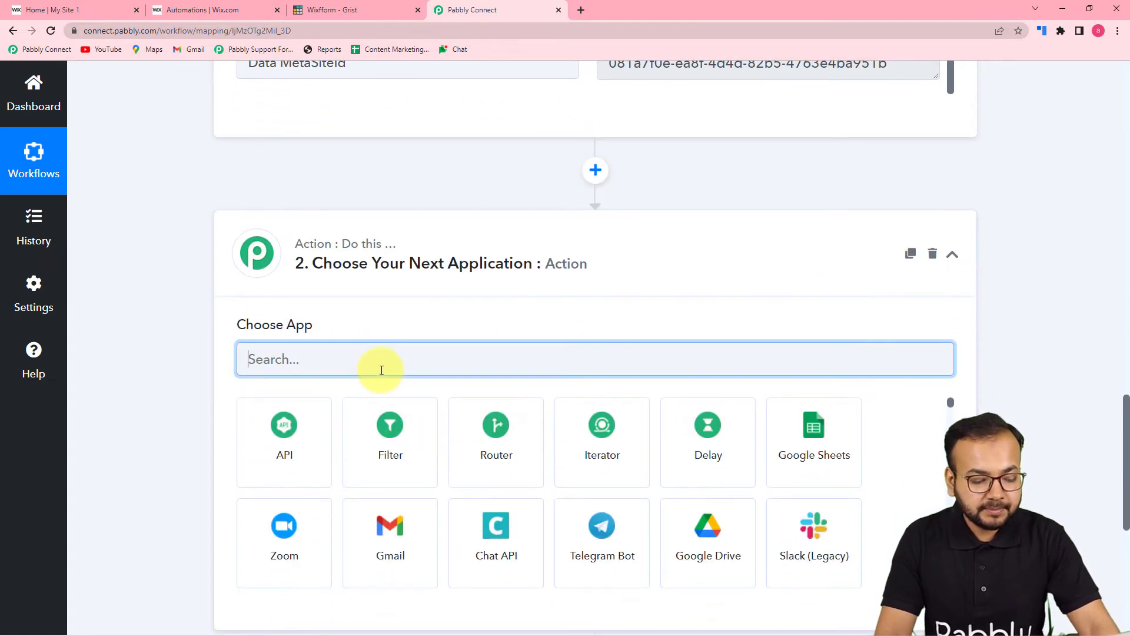
pyautogui.write('gri')
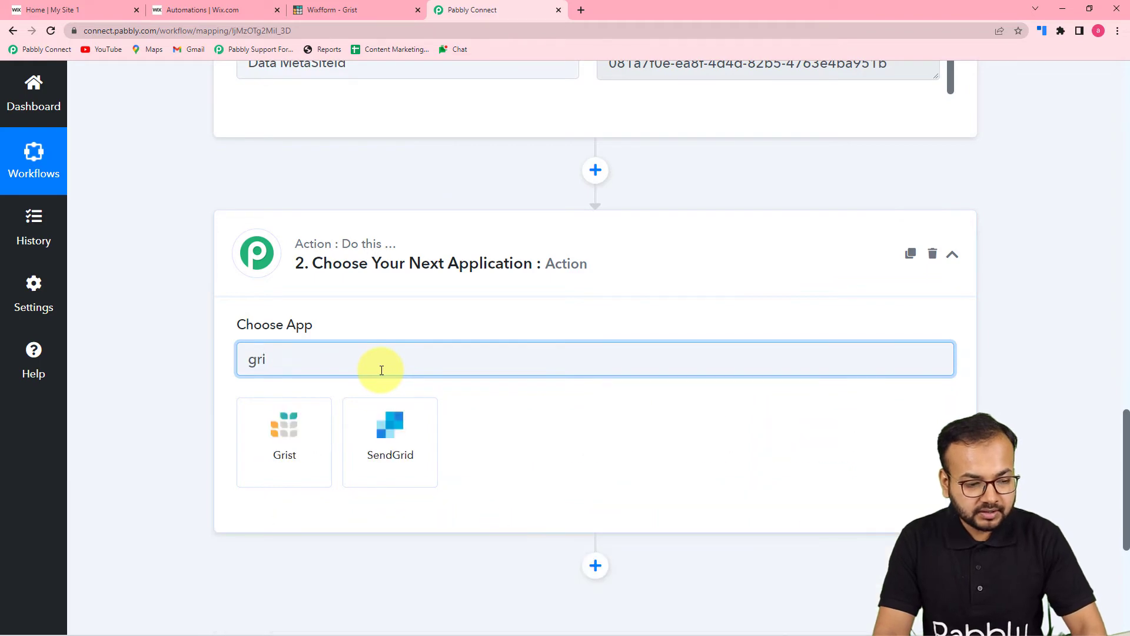
pyautogui.click(258, 449)
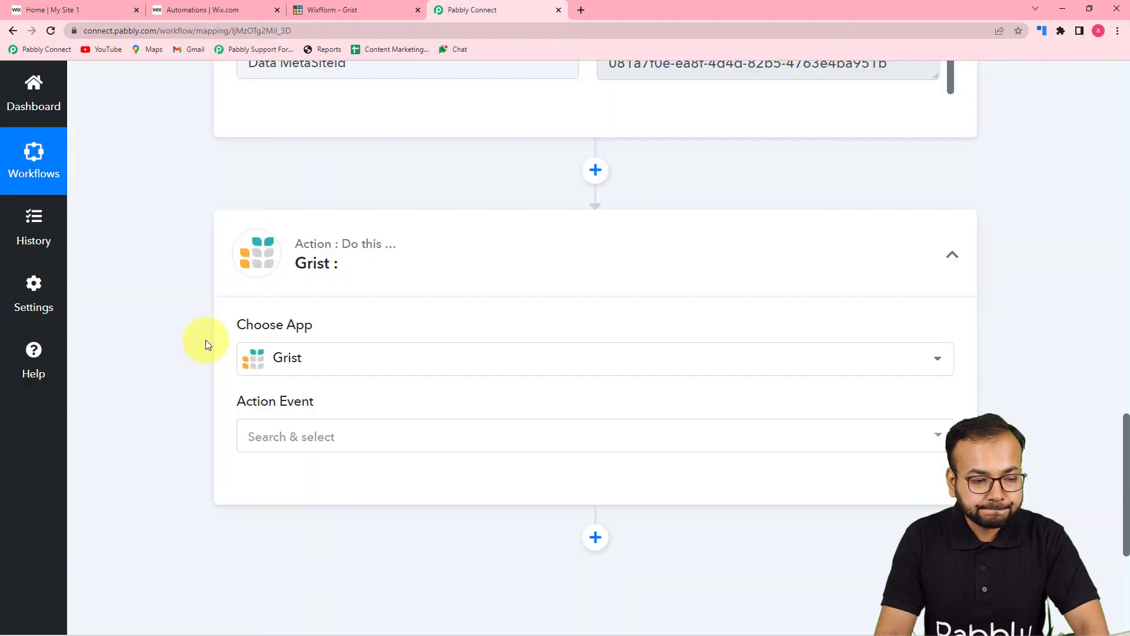
pyautogui.scroll(-2, 207, 340)
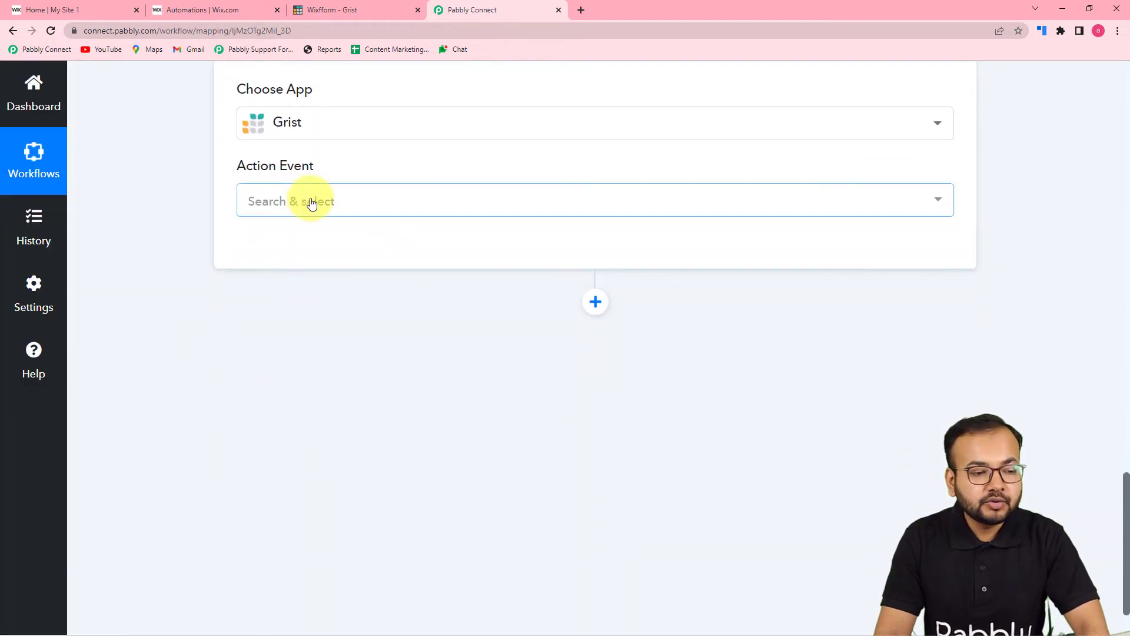
pyautogui.click(318, 203)
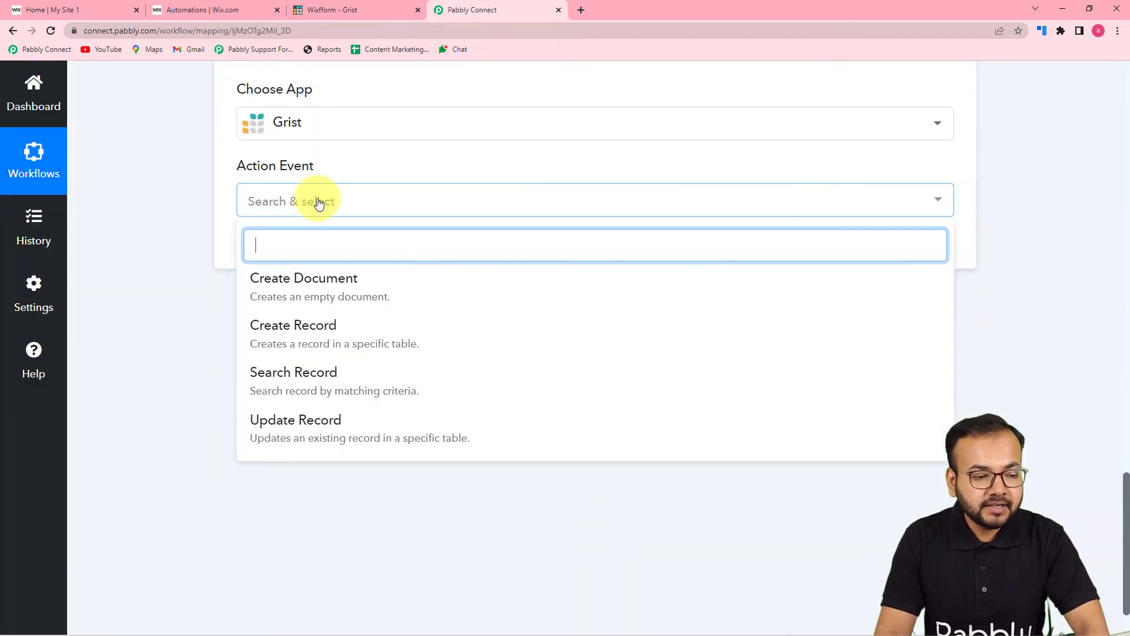
pyautogui.click(299, 328)
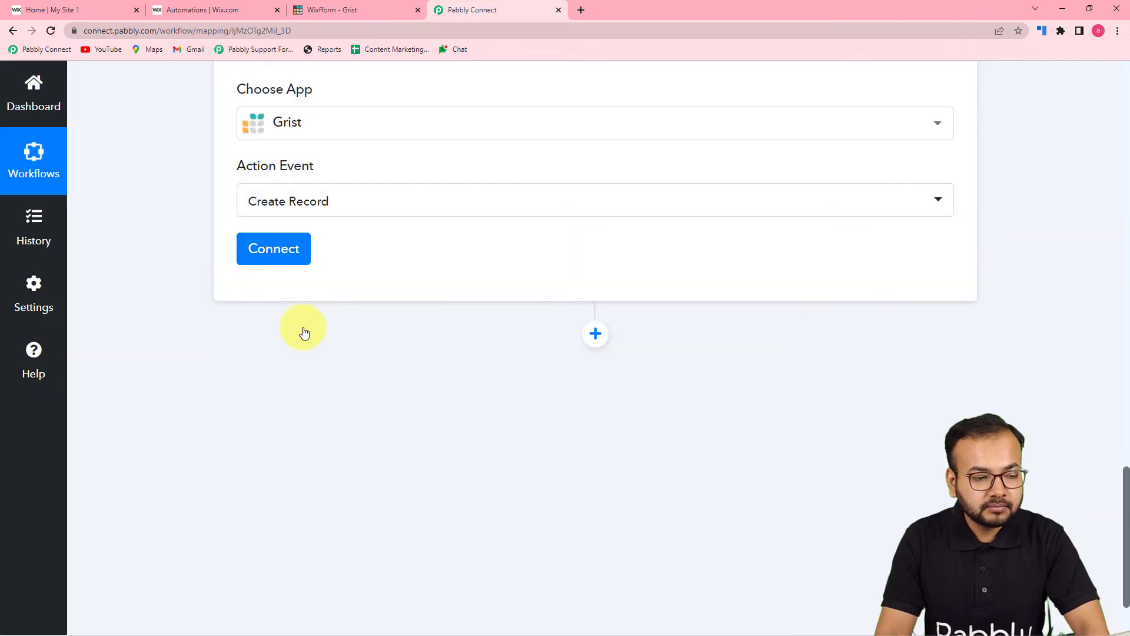
# - Start adding a new Grist connection, and copy the API key from the profile settings of the Grist account
pyautogui.click(273, 246)
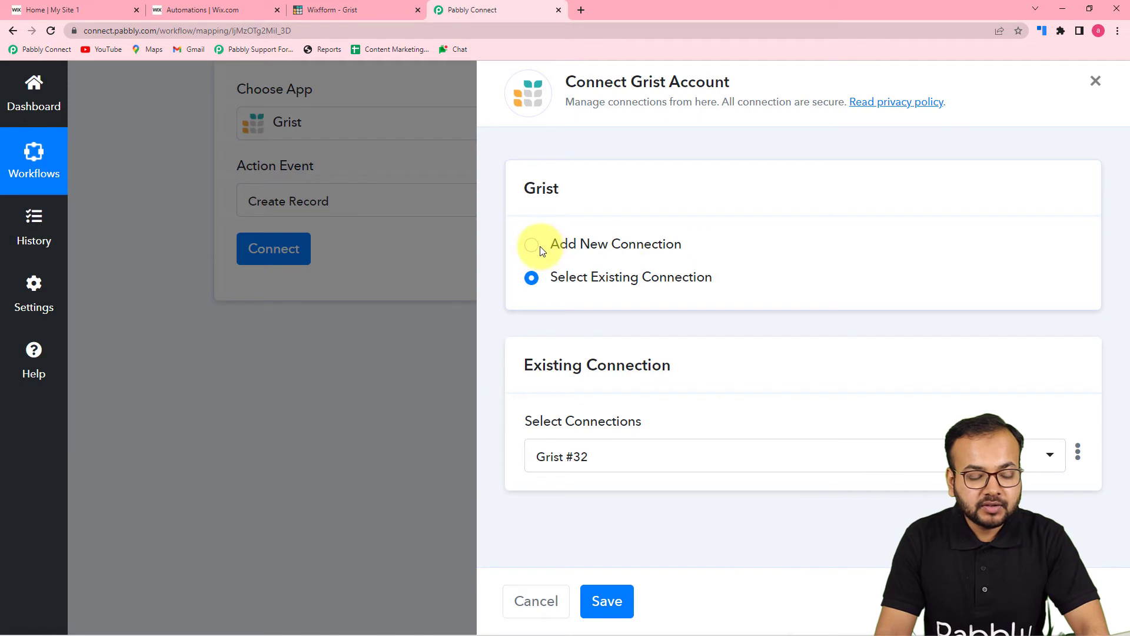
pyautogui.click(532, 246)
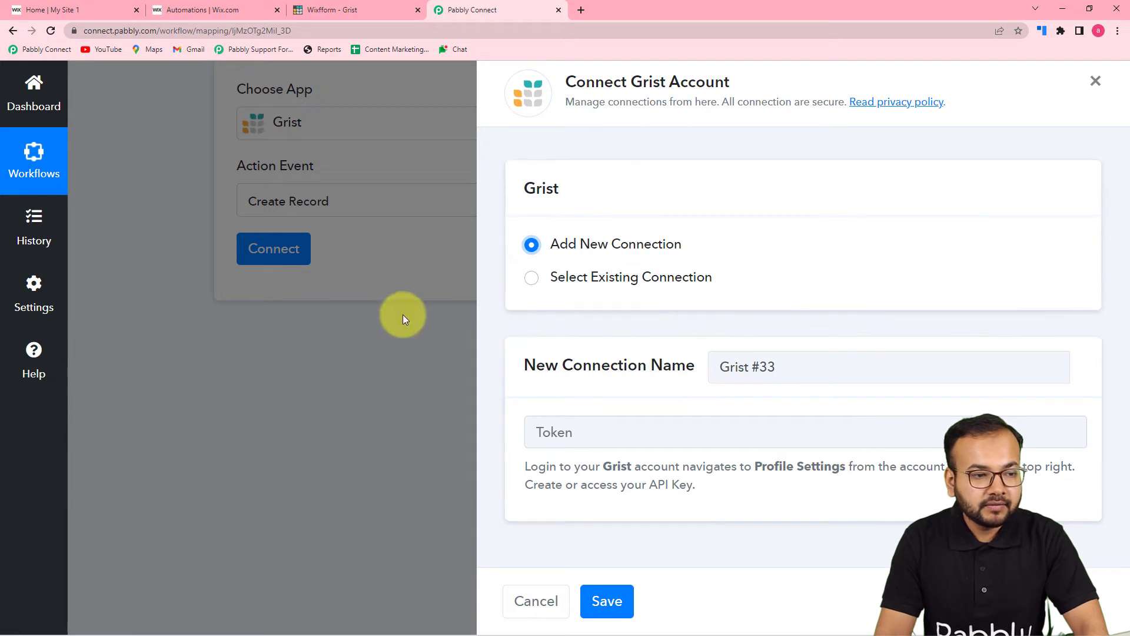
pyautogui.click(337, 12)
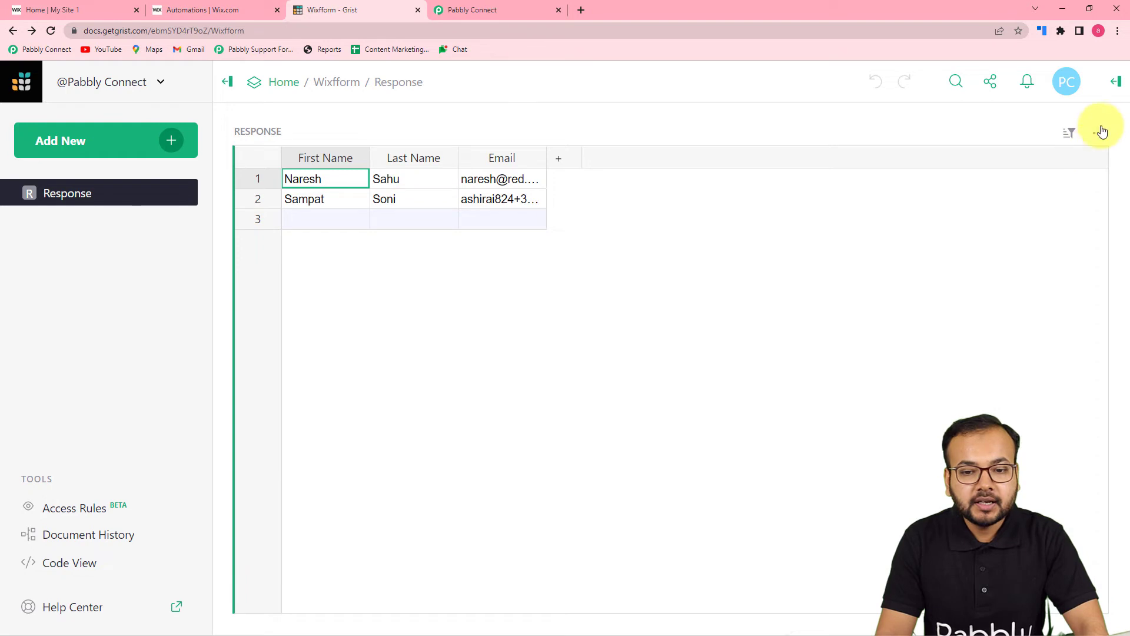
pyautogui.click(1063, 79)
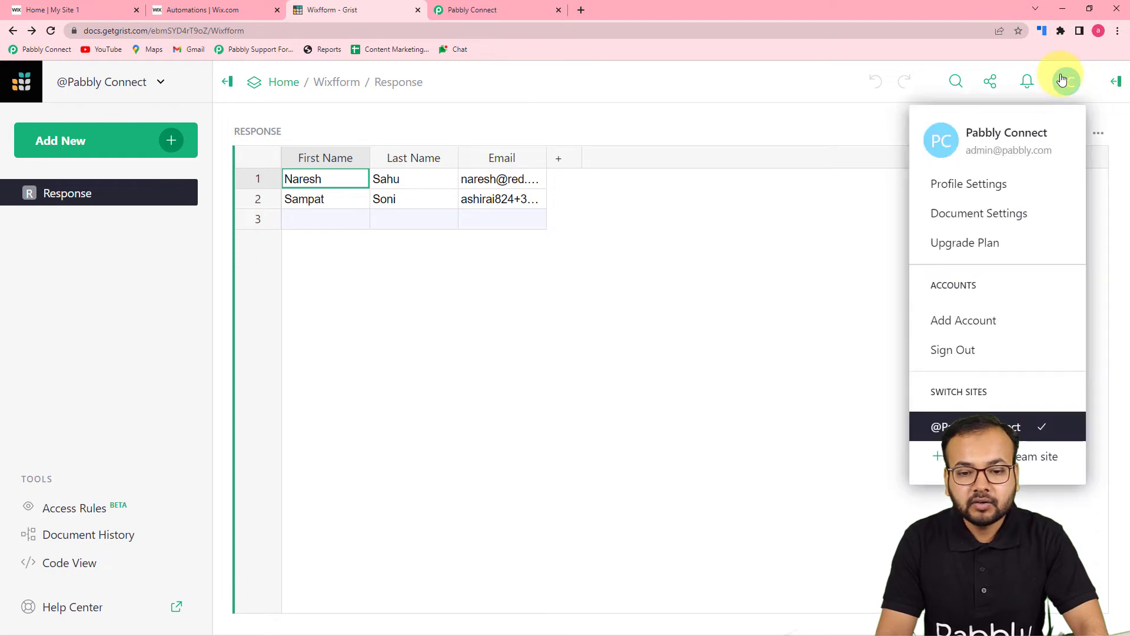
pyautogui.click(966, 187)
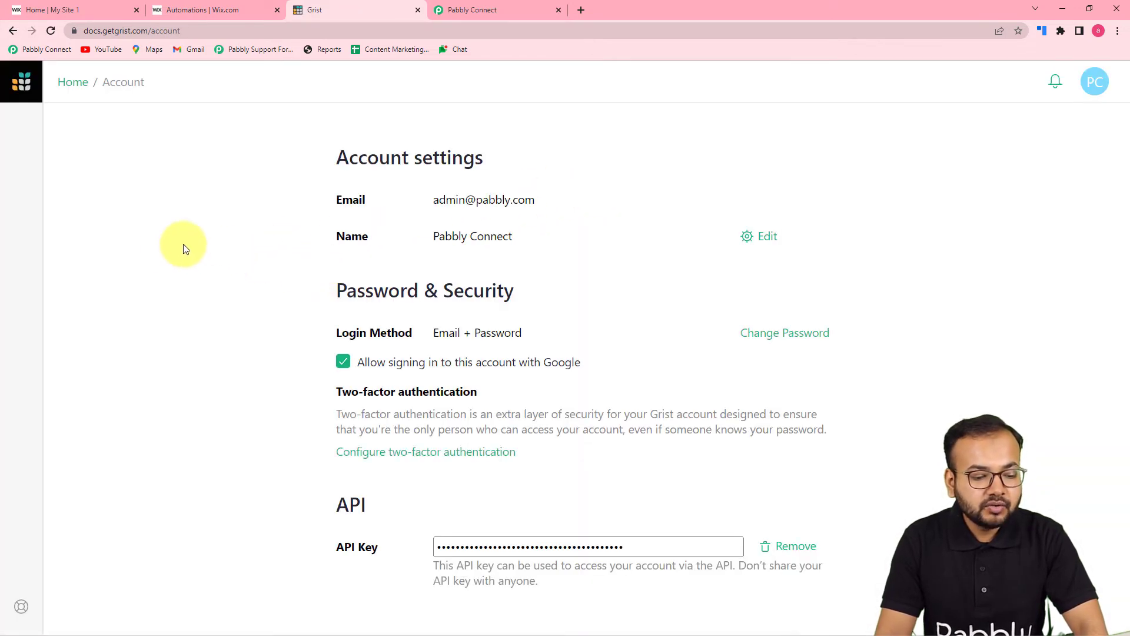
pyautogui.click(471, 546)
pyautogui.rightClick(471, 546)
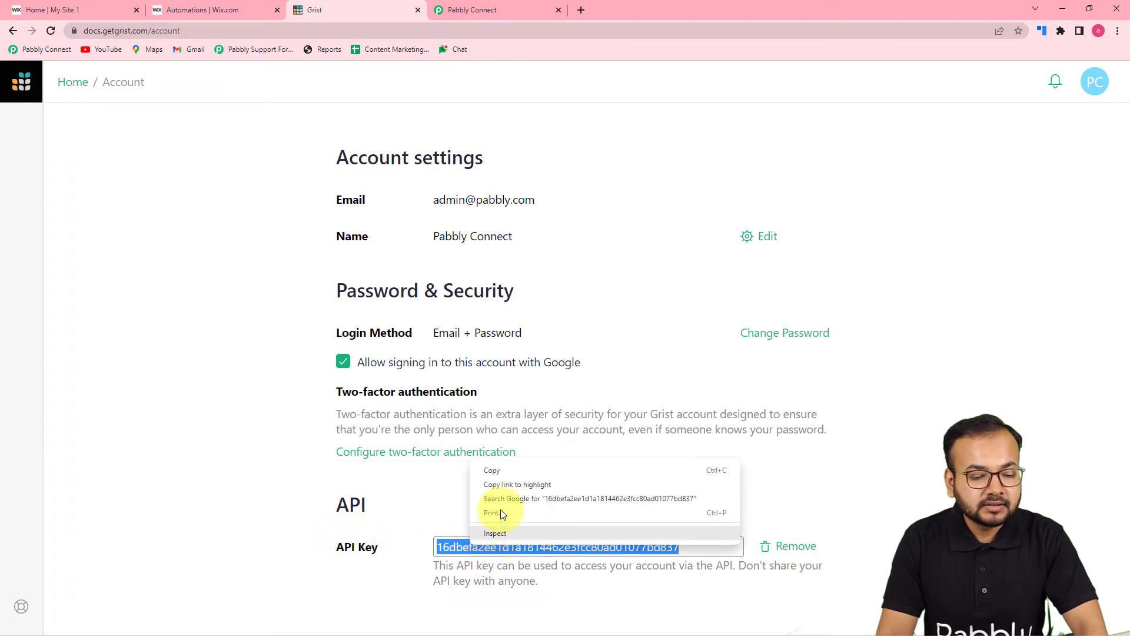
pyautogui.click(501, 470)
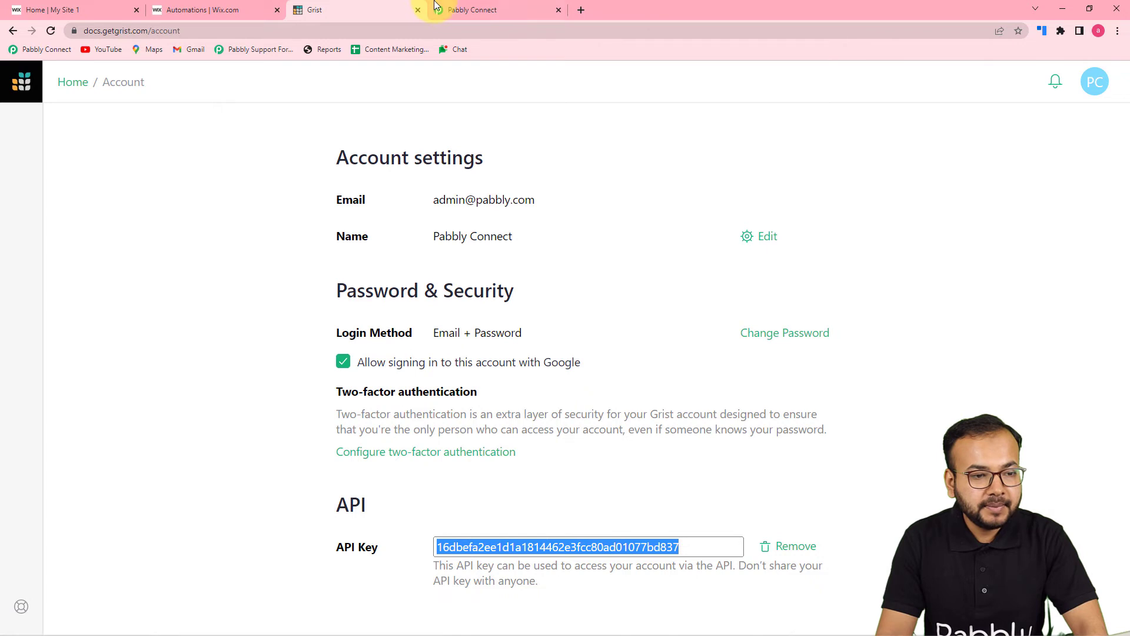
# - Back in Pabbly Connect, paste the API key as the token of the new Grist connection and save it
pyautogui.click(462, 10)
pyautogui.rightClick(570, 431)
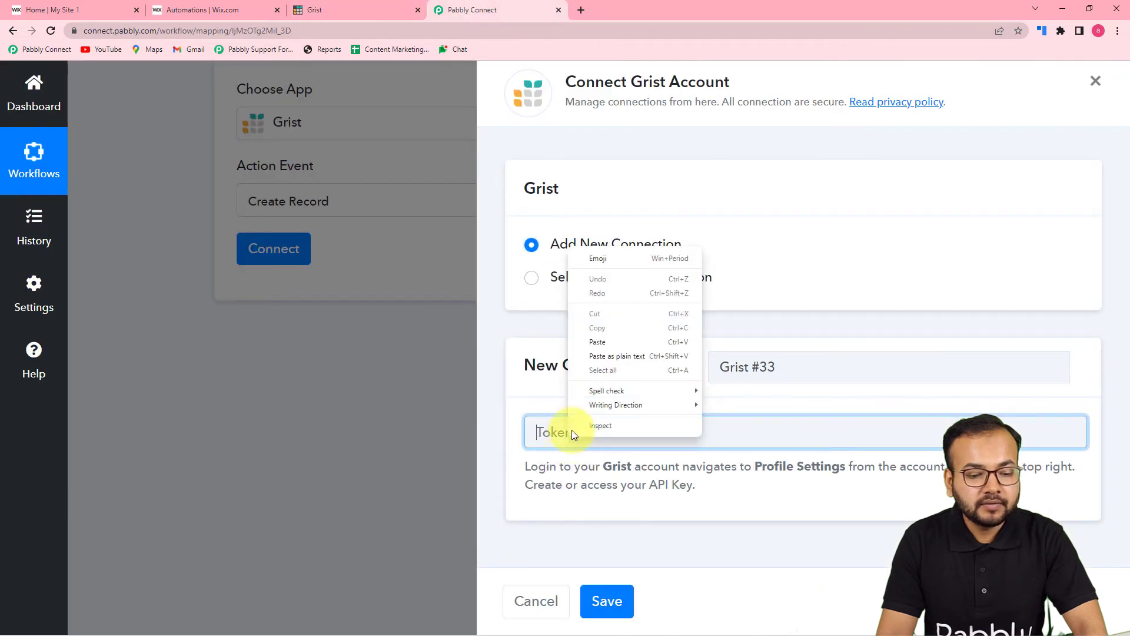
pyautogui.click(601, 349)
pyautogui.click(607, 600)
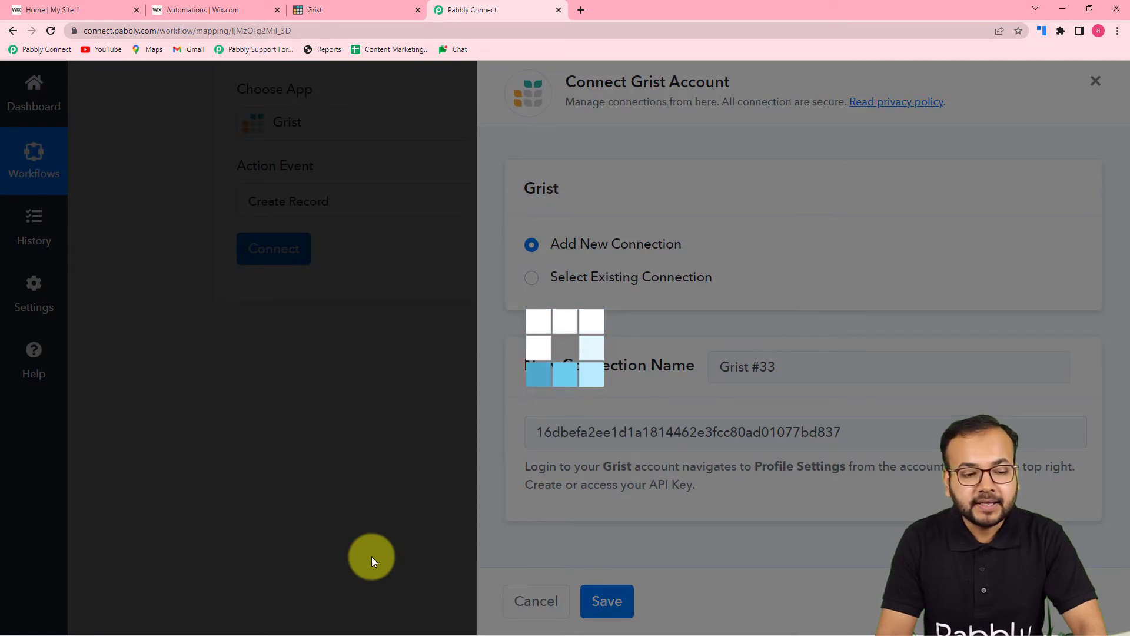
# - Select Personal as the team for the Grist Create Record action
pyautogui.scroll(-5, 383, 439)
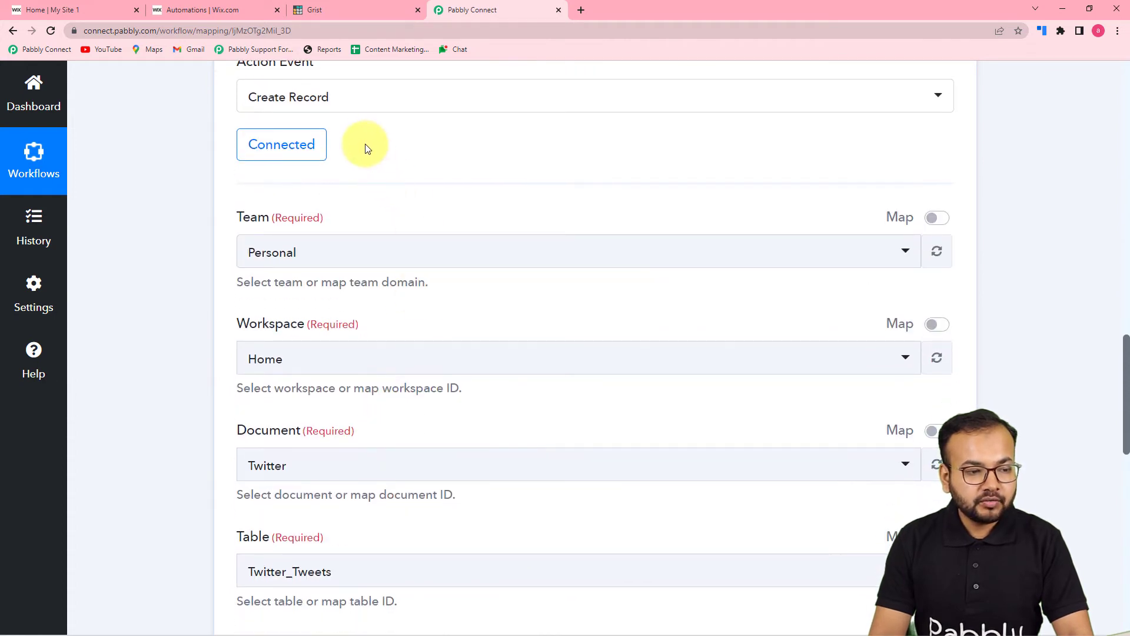
pyautogui.click(341, 253)
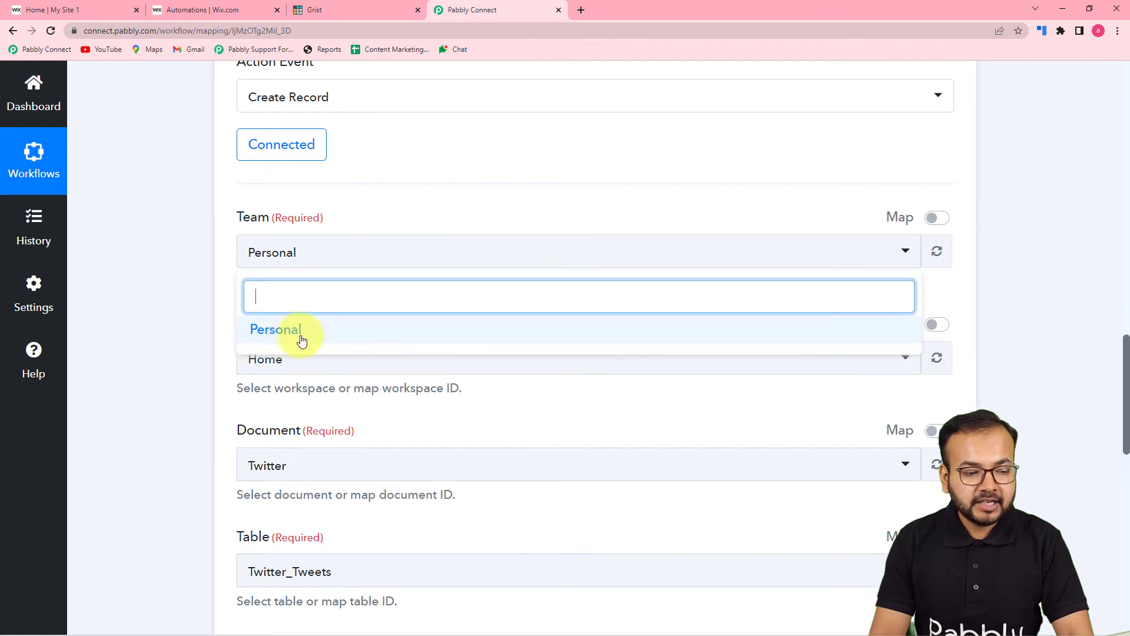
pyautogui.click(280, 341)
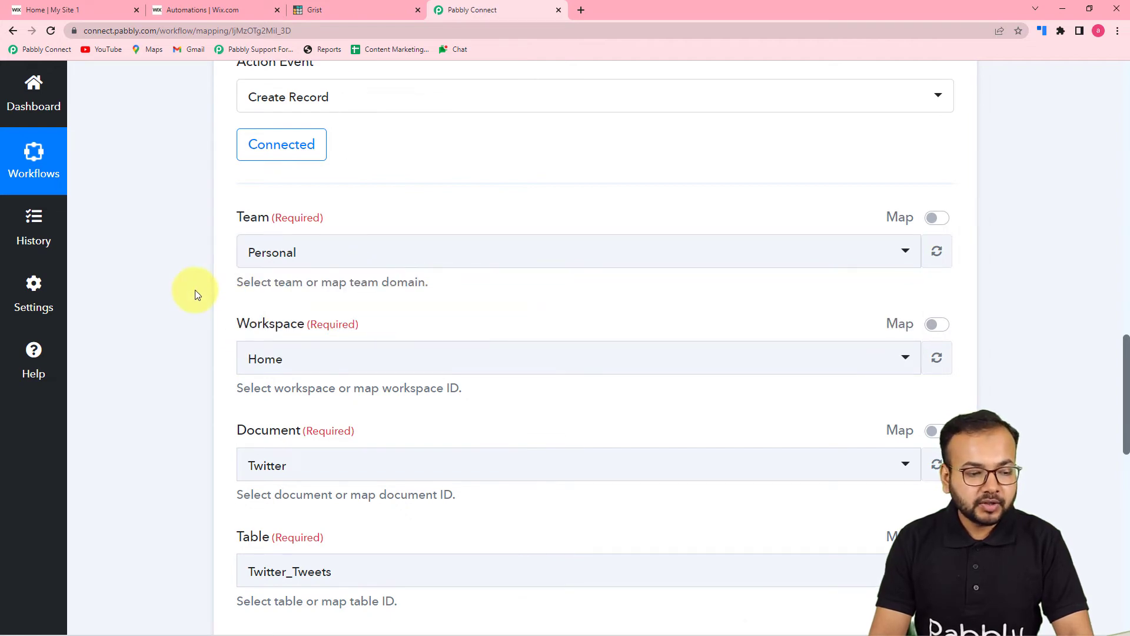
# - Check the documents in Grist's Home workspace, and select Home as the workspace for the action in Pabbly Connect
pyautogui.scroll(-2, 195, 289)
pyautogui.scroll(-2, 364, 156)
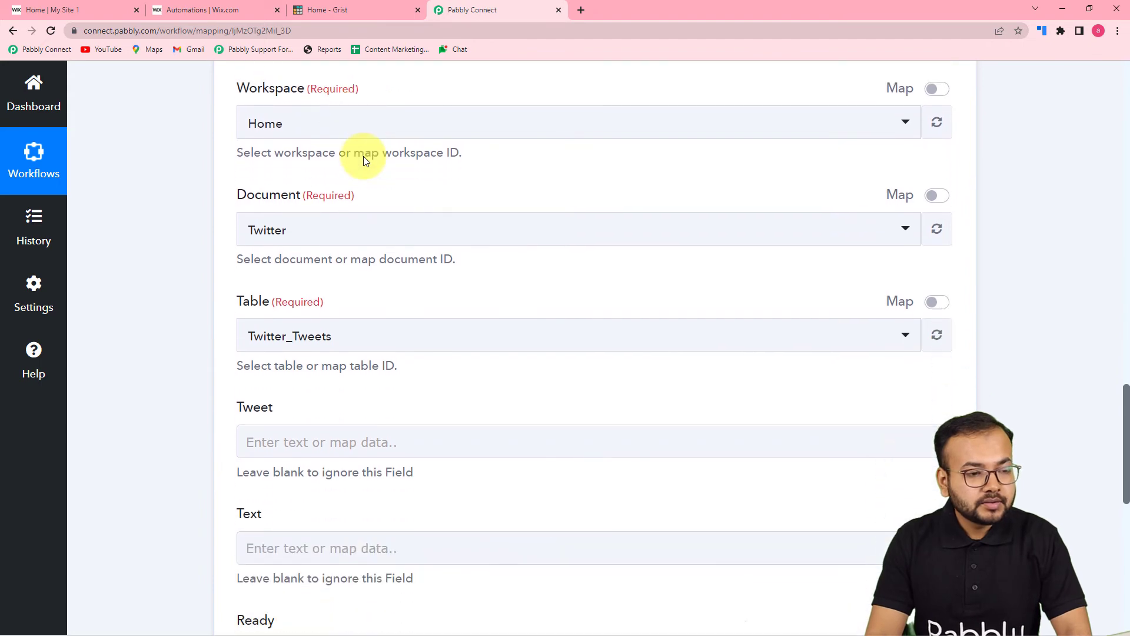
pyautogui.scroll(2, 353, 177)
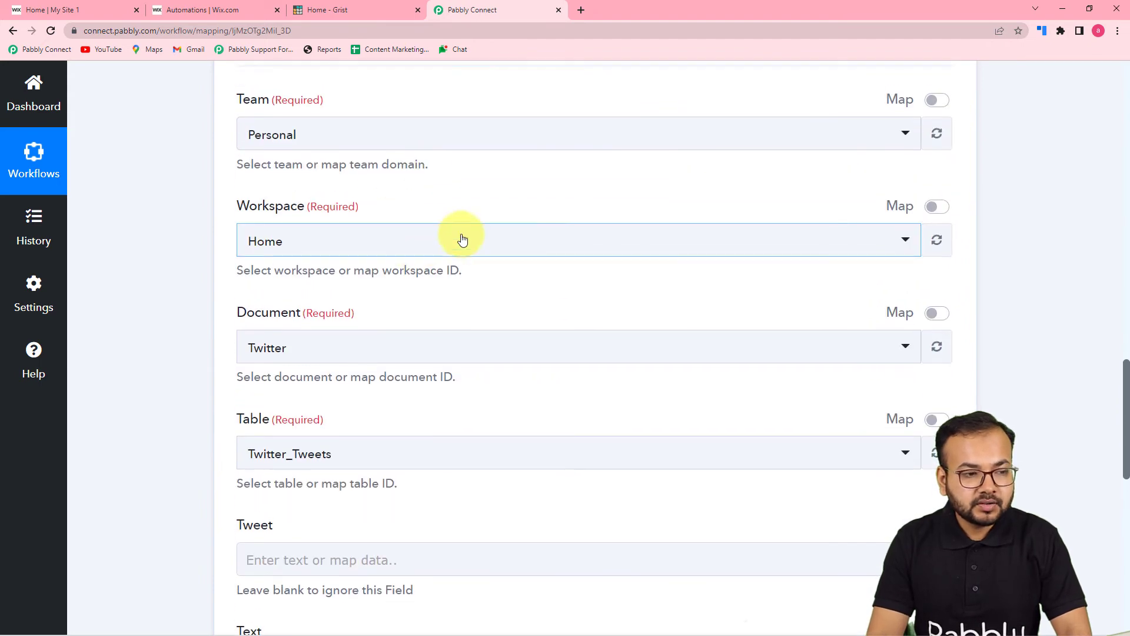
pyautogui.click(321, 10)
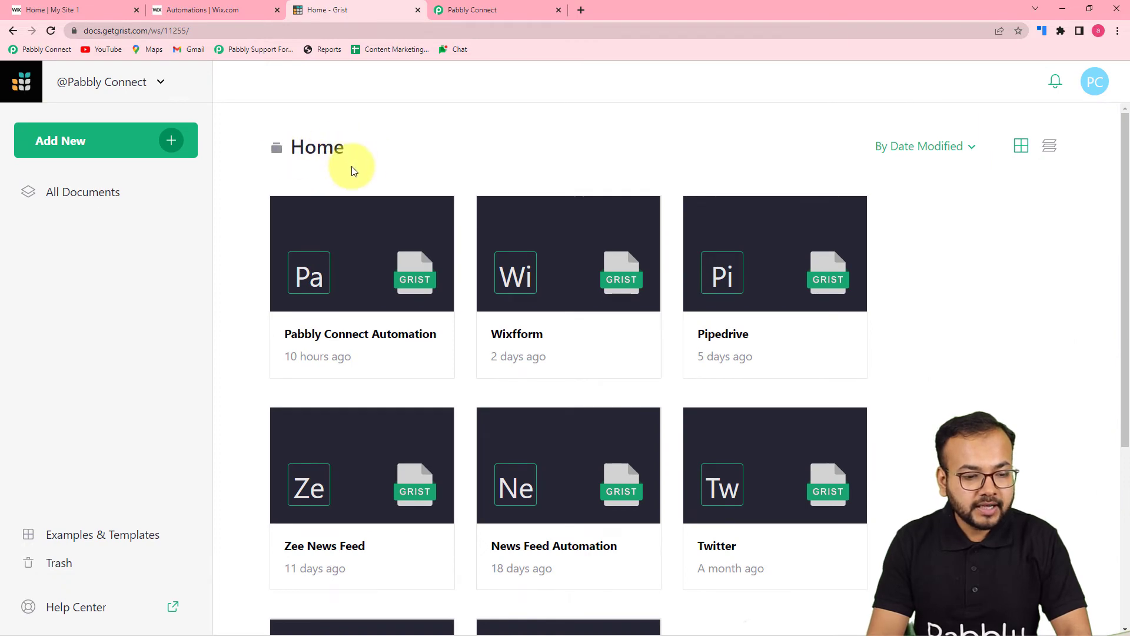
pyautogui.scroll(-2, 351, 168)
pyautogui.scroll(-3, 560, 302)
pyautogui.scroll(4, 599, 228)
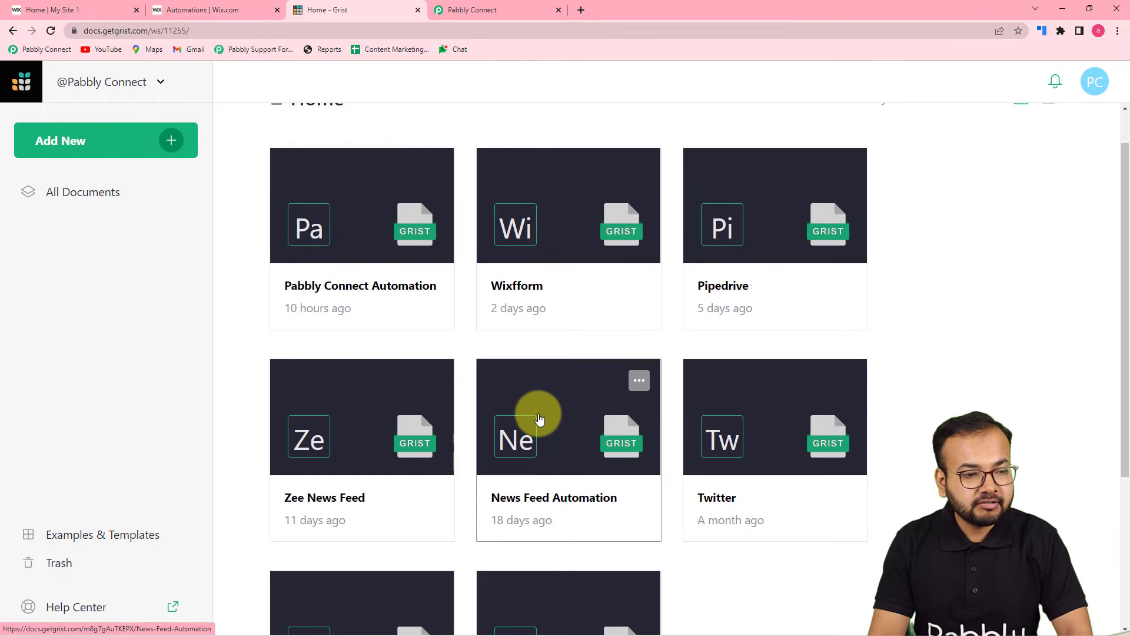
pyautogui.click(487, 10)
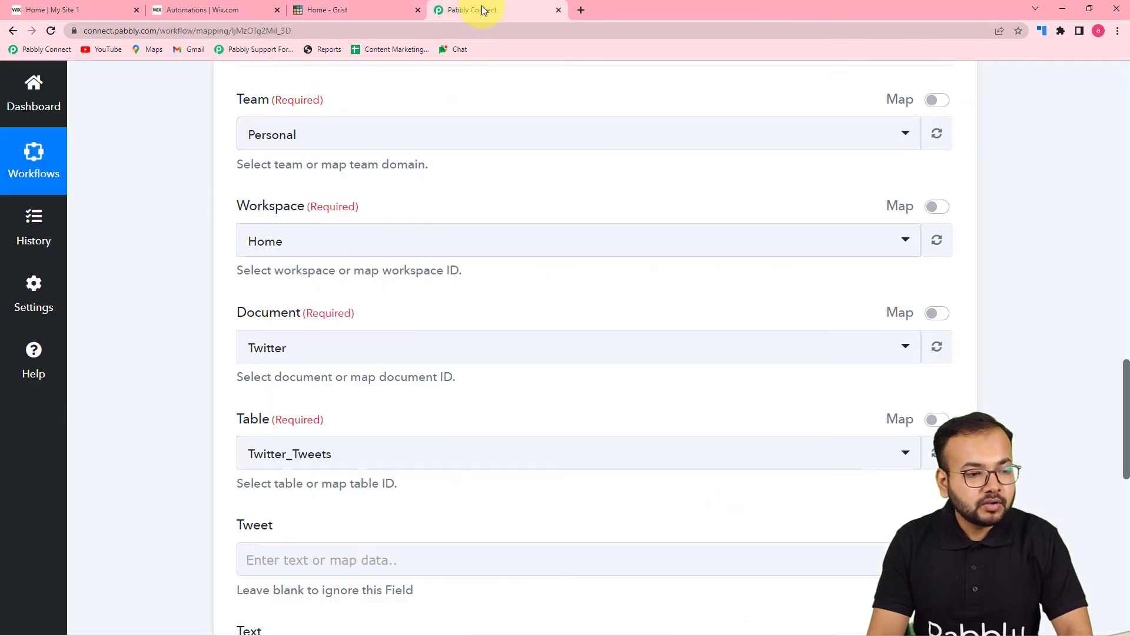
pyautogui.click(378, 253)
pyautogui.click(261, 323)
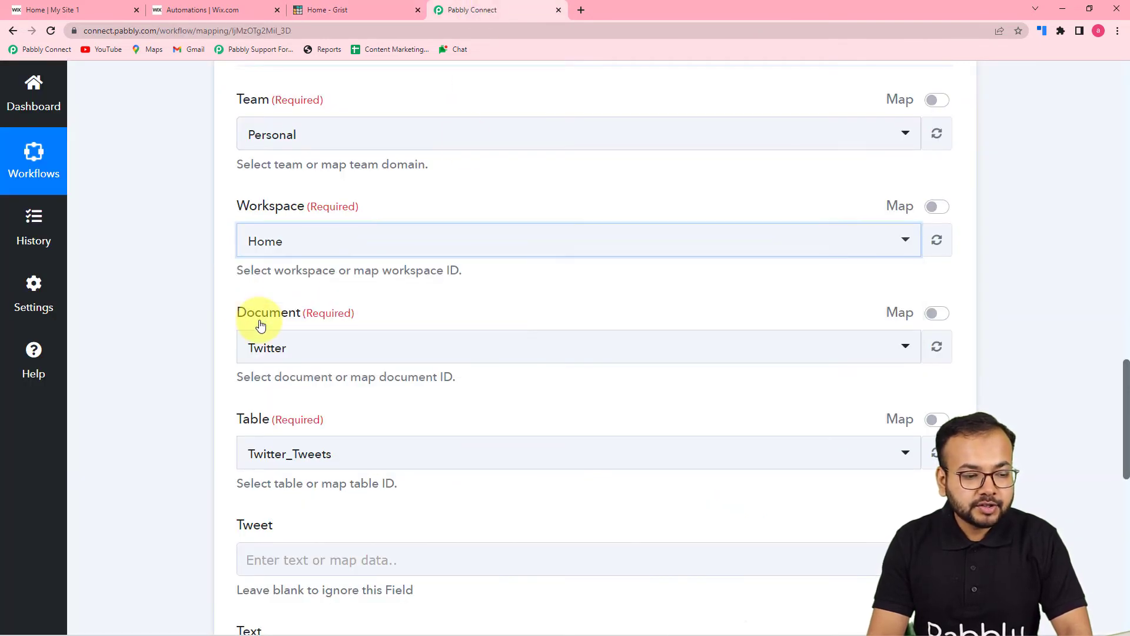
# - Open the Wixfform document in Grist, and select Wixfform as the action's document in Pabbly Connect
pyautogui.scroll(-2, 189, 282)
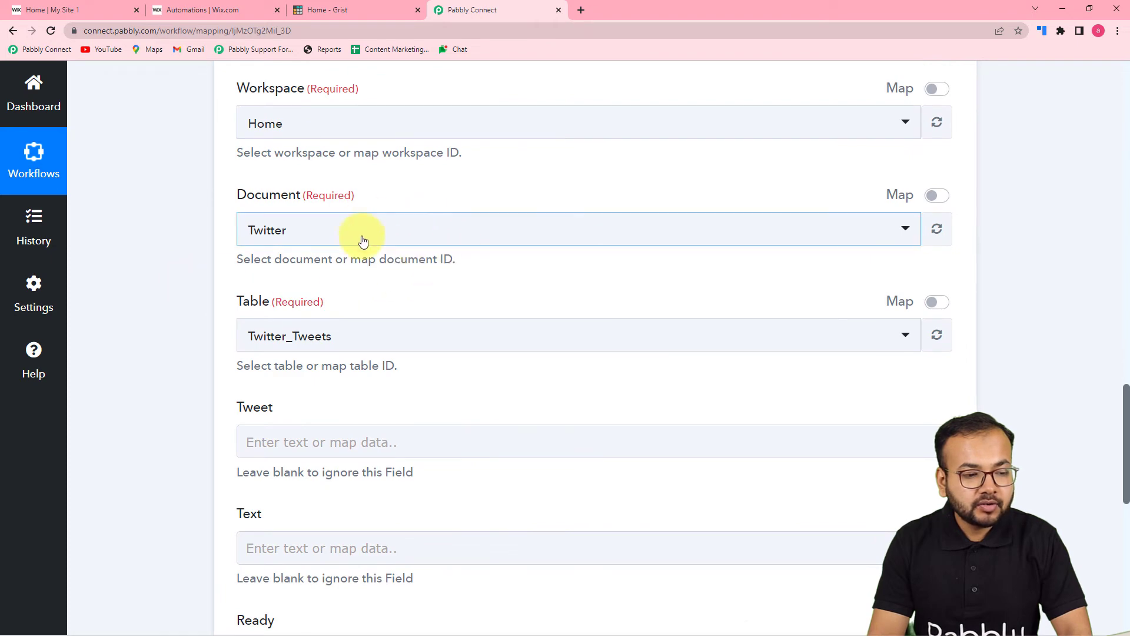
pyautogui.click(317, 9)
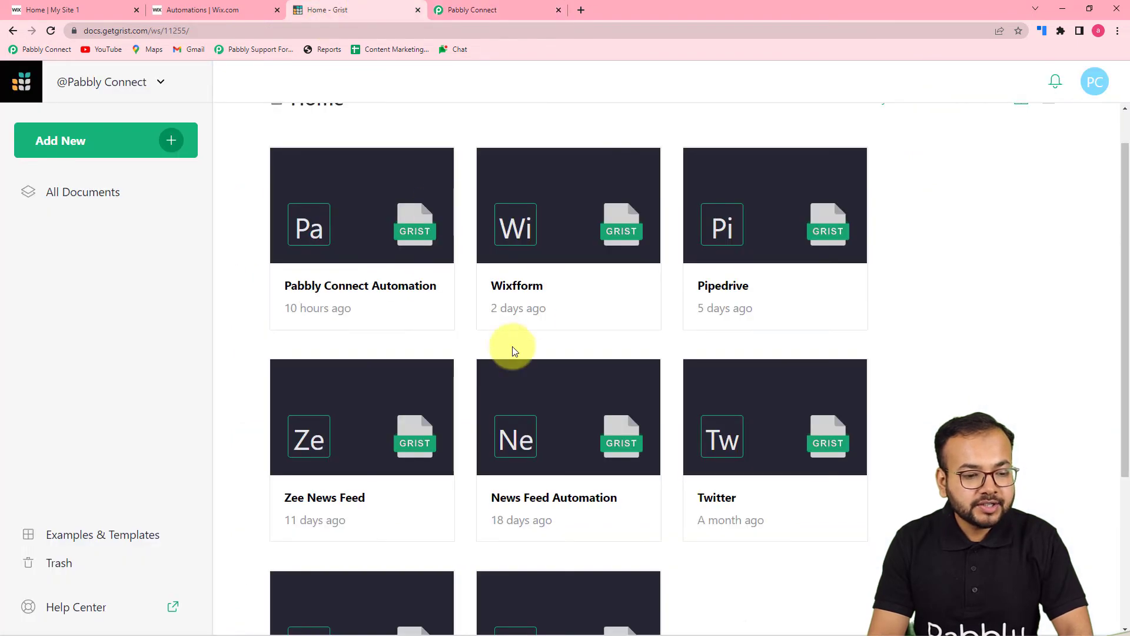
pyautogui.click(516, 294)
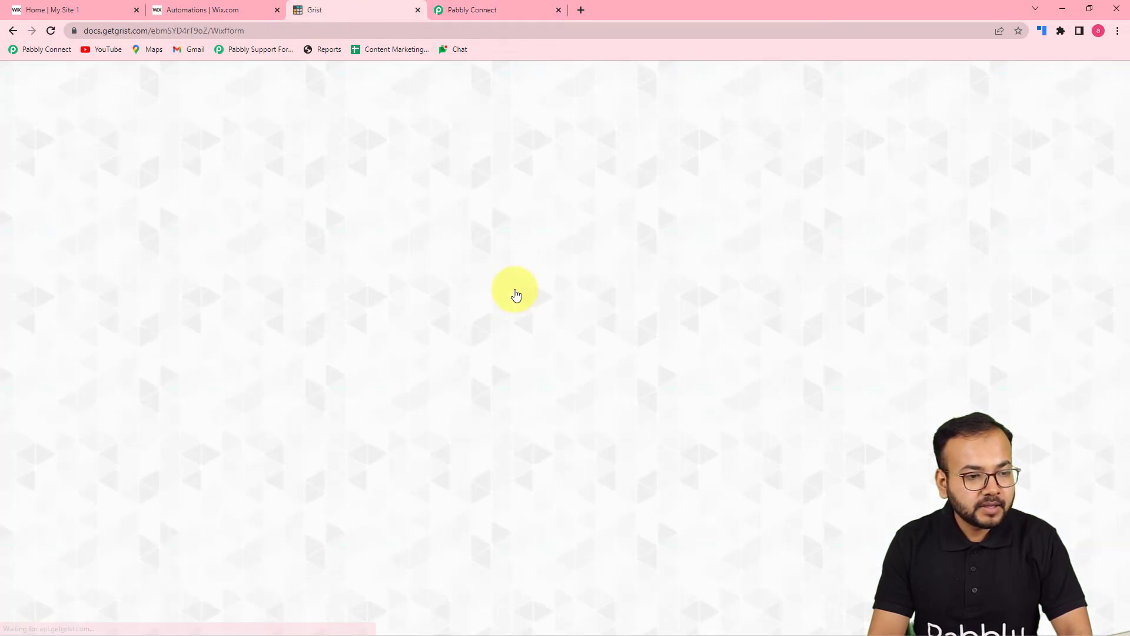
pyautogui.click(466, 12)
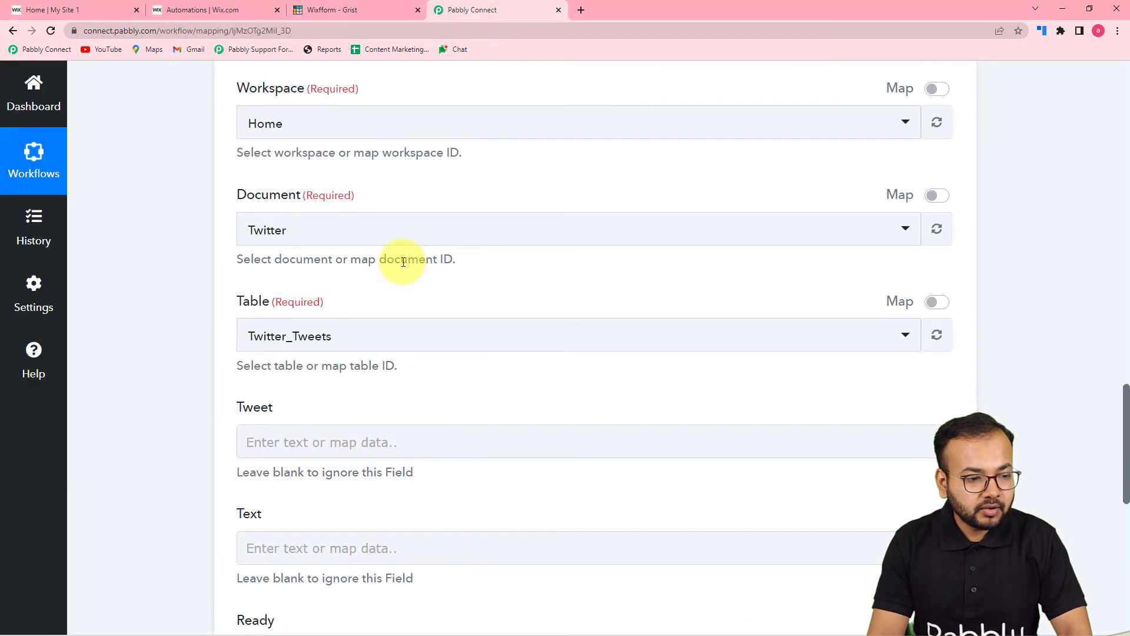
pyautogui.click(399, 235)
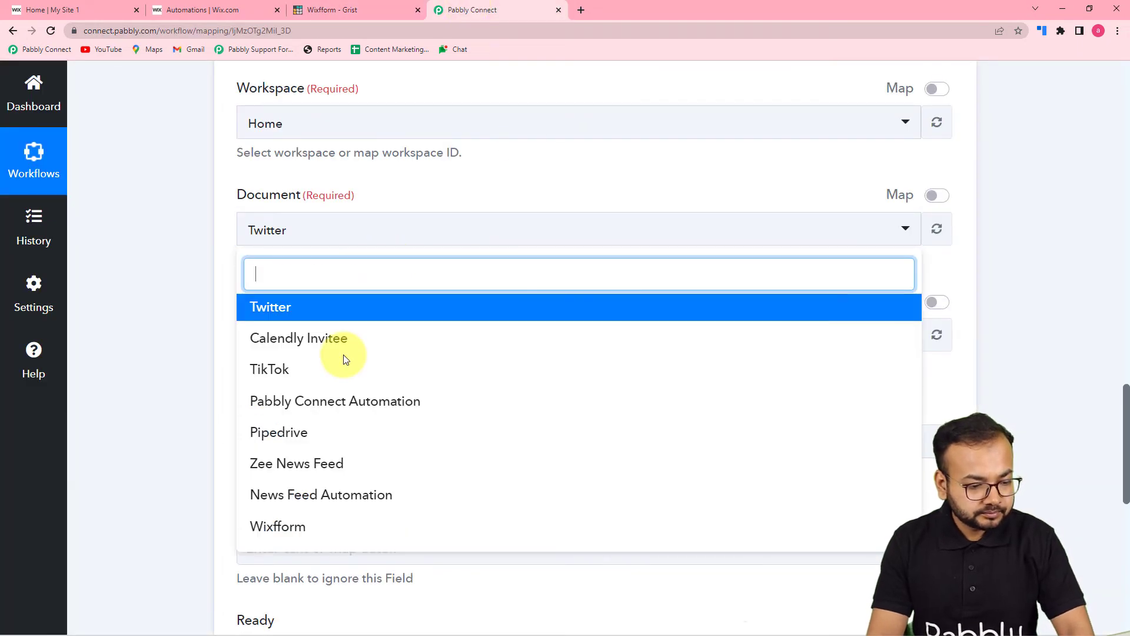
pyautogui.click(283, 532)
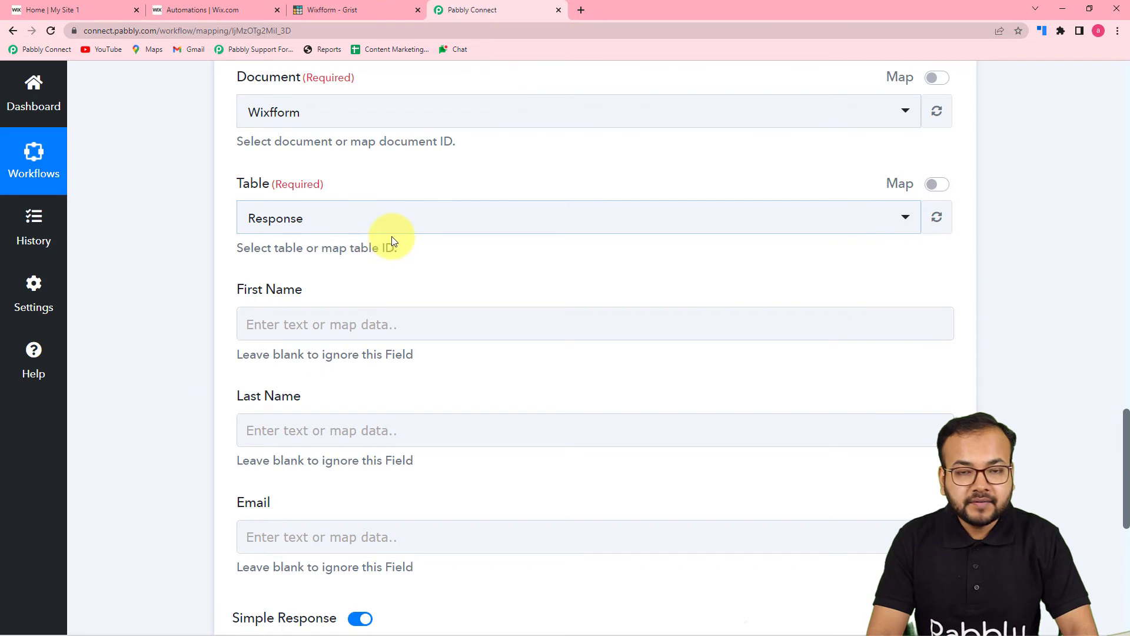
# - Check the table name in the Grist document, and select Response as the action's table in Pabbly Connect
pyautogui.click(334, 13)
pyautogui.click(454, 10)
pyautogui.click(361, 218)
pyautogui.click(297, 296)
pyautogui.scroll(-2, 184, 266)
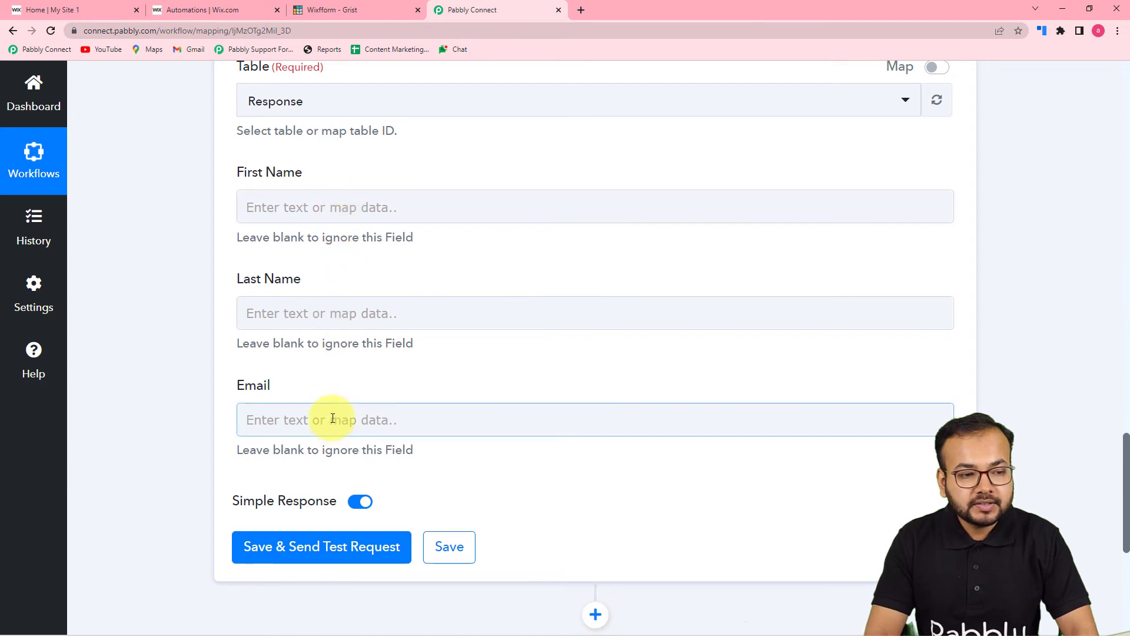
# - Expand the Wix Forms trigger's received response and review its labels and values against the action's empty record fields
pyautogui.scroll(10, 330, 418)
pyautogui.scroll(10, 331, 418)
pyautogui.scroll(-3, 330, 418)
pyautogui.click(310, 443)
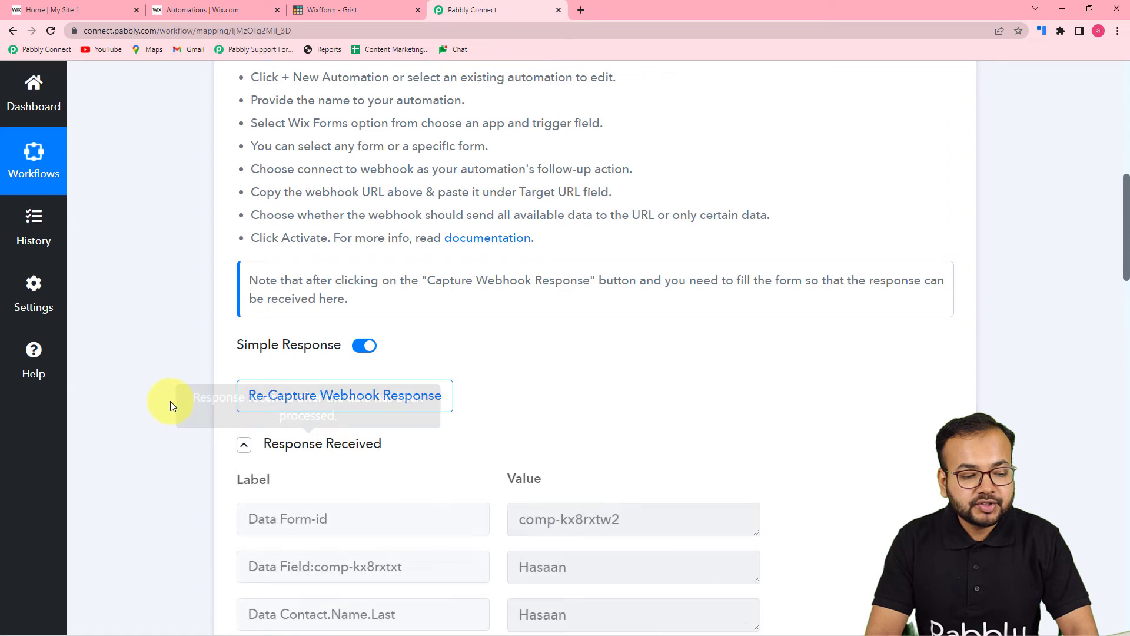
pyautogui.scroll(-3, 171, 401)
pyautogui.scroll(-3, 171, 401)
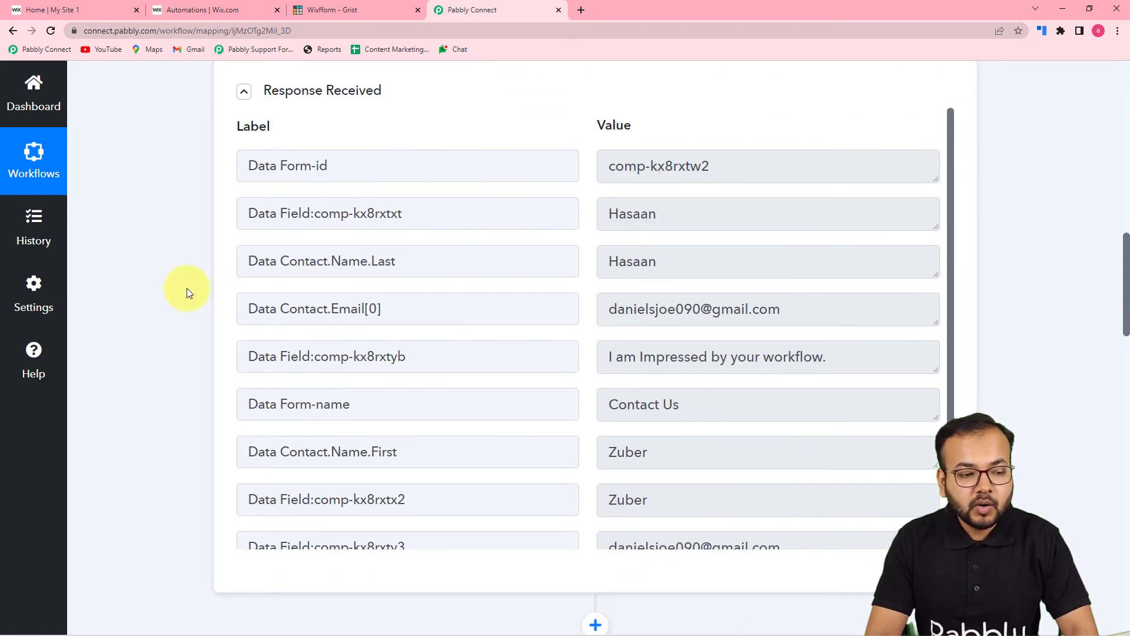
pyautogui.scroll(-2, 186, 288)
pyautogui.scroll(-20, 186, 288)
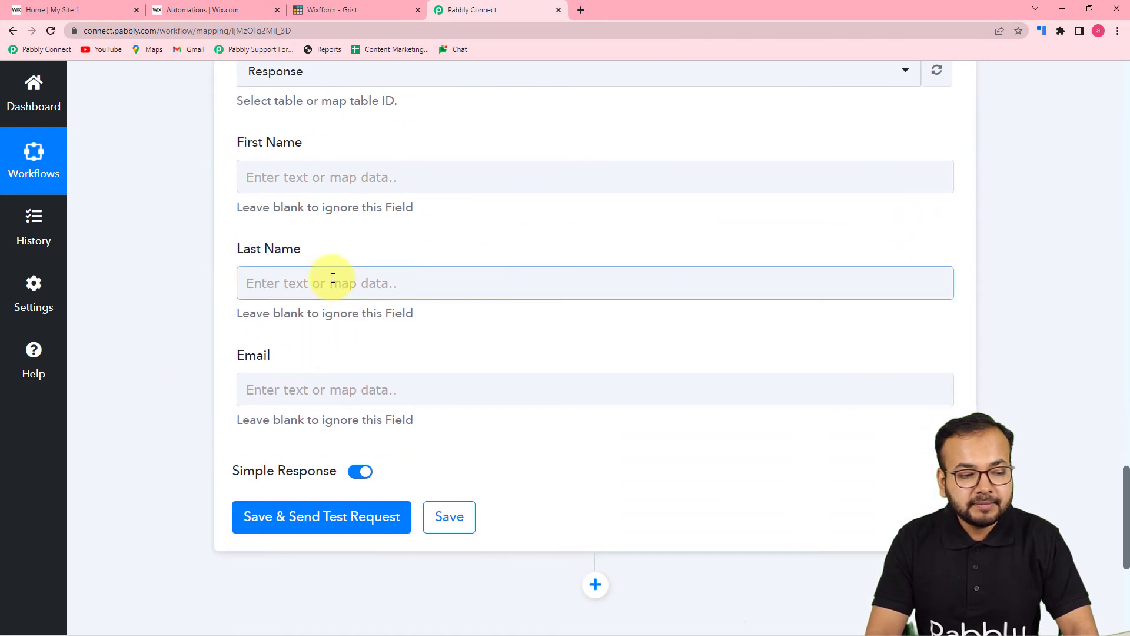
# - Map the First Name field to Data Contact.Name.First from the Wix Forms submission
pyautogui.click(368, 177)
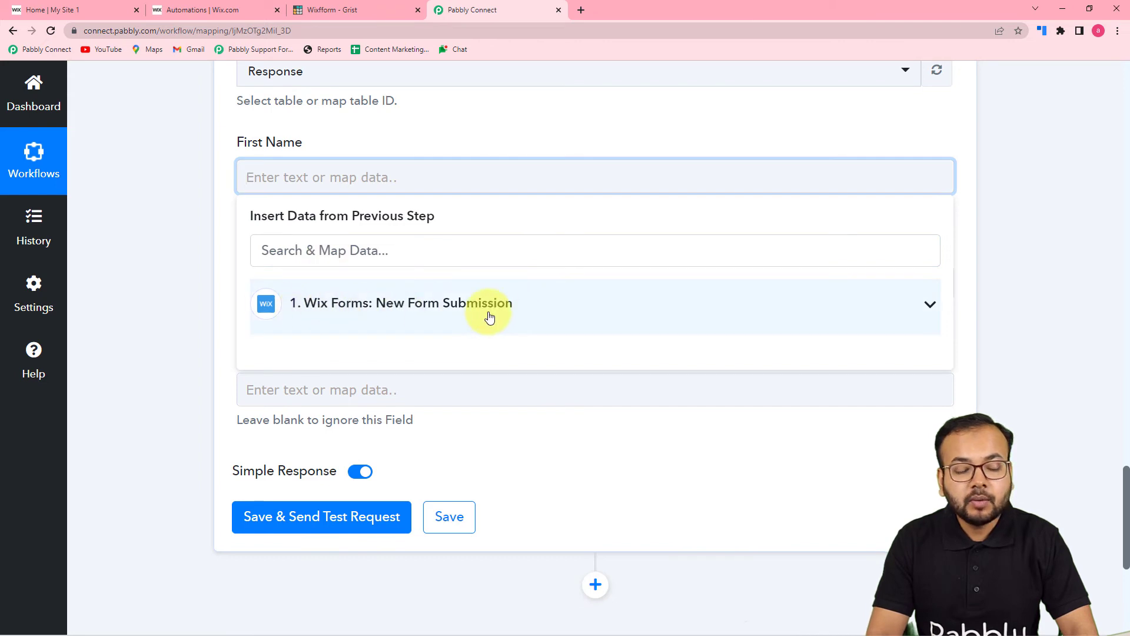
pyautogui.click(459, 319)
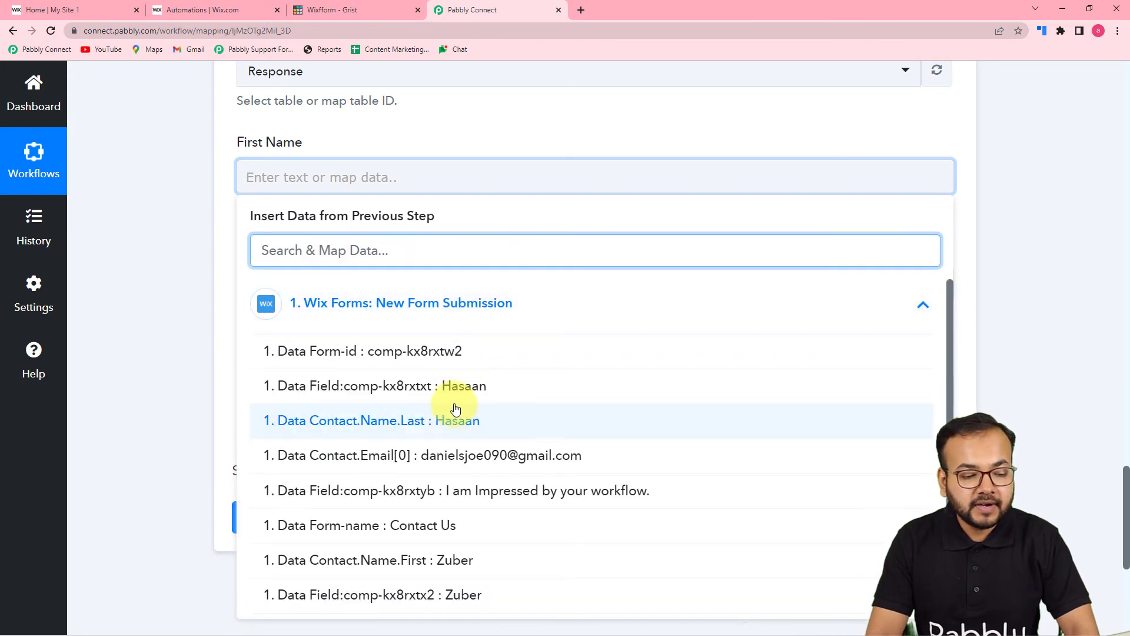
pyautogui.click(454, 560)
pyautogui.click(192, 326)
# - Map the Last Name field to Data Contact.Name.Last from the Wix Forms submission
pyautogui.click(341, 294)
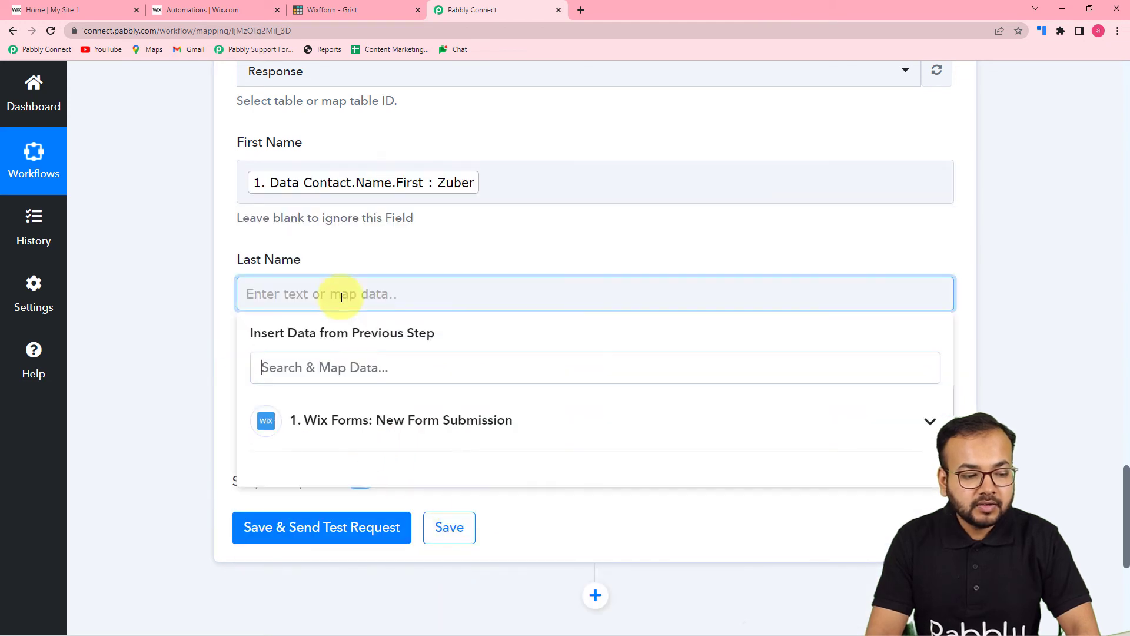
pyautogui.click(368, 417)
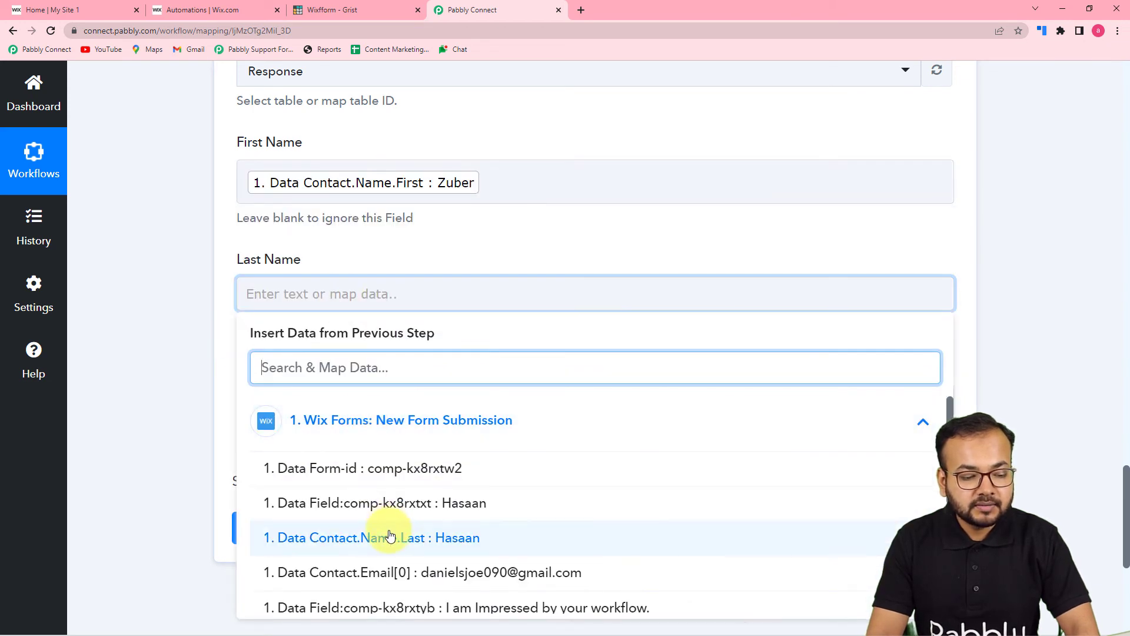
pyautogui.click(454, 537)
pyautogui.click(213, 409)
# - Map the Email field to Data Contact.Email[0] from the Wix Forms submission
pyautogui.scroll(-4, 218, 403)
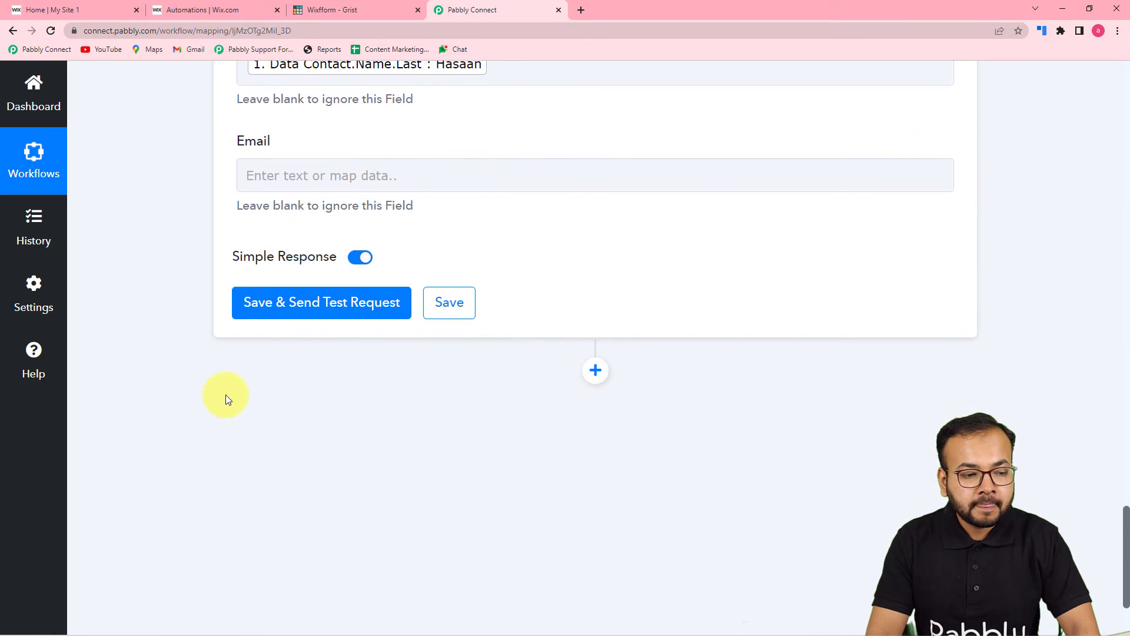
pyautogui.click(386, 176)
pyautogui.click(408, 310)
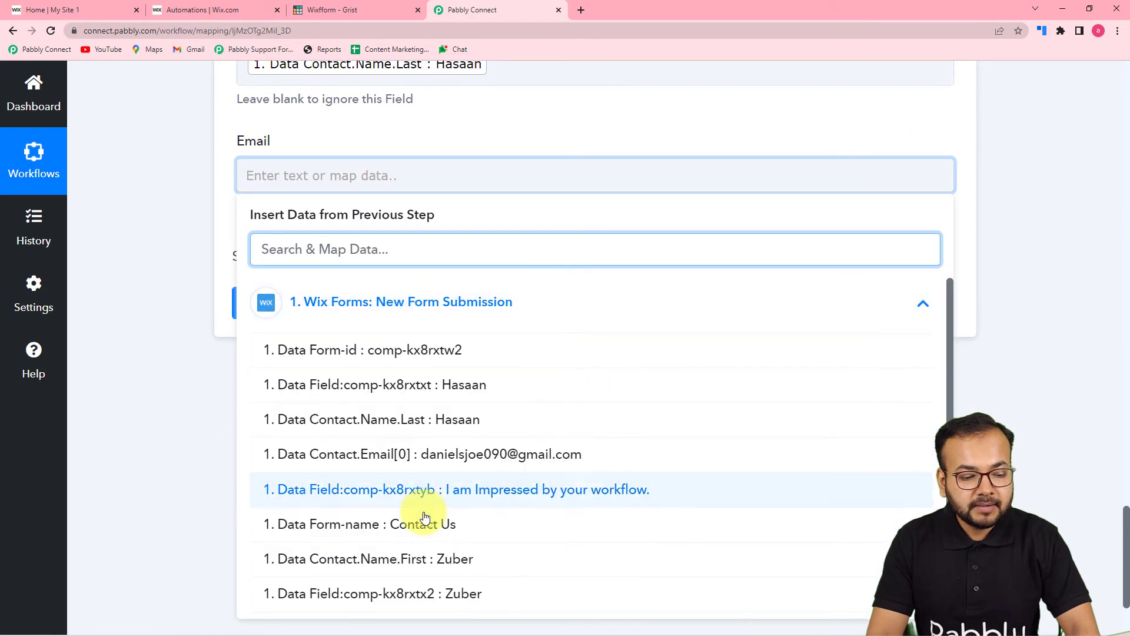
pyautogui.click(433, 456)
pyautogui.click(200, 263)
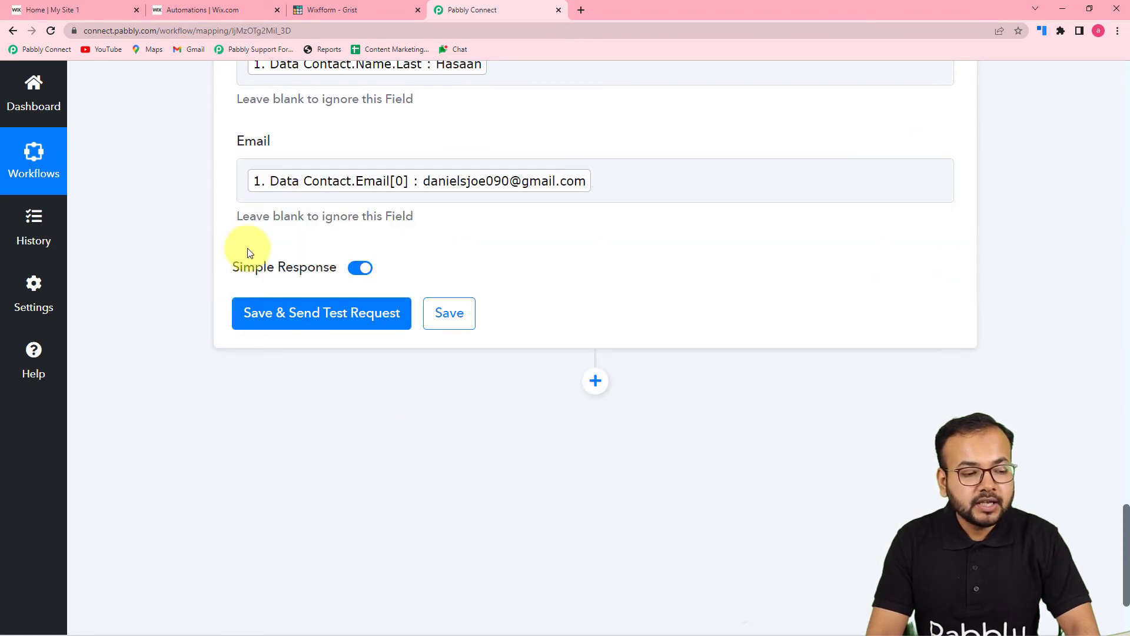
# - Check the current rows of the Response table in Grist, then save the Pabbly Connect action and send its test request
pyautogui.click(313, 10)
pyautogui.click(462, 12)
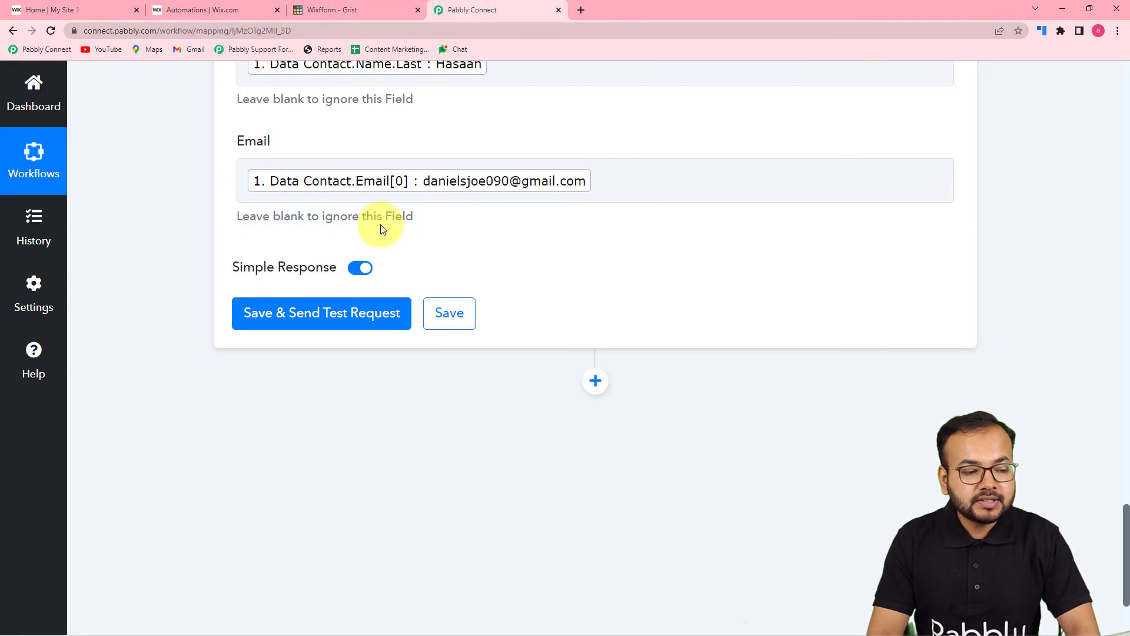
pyautogui.click(348, 7)
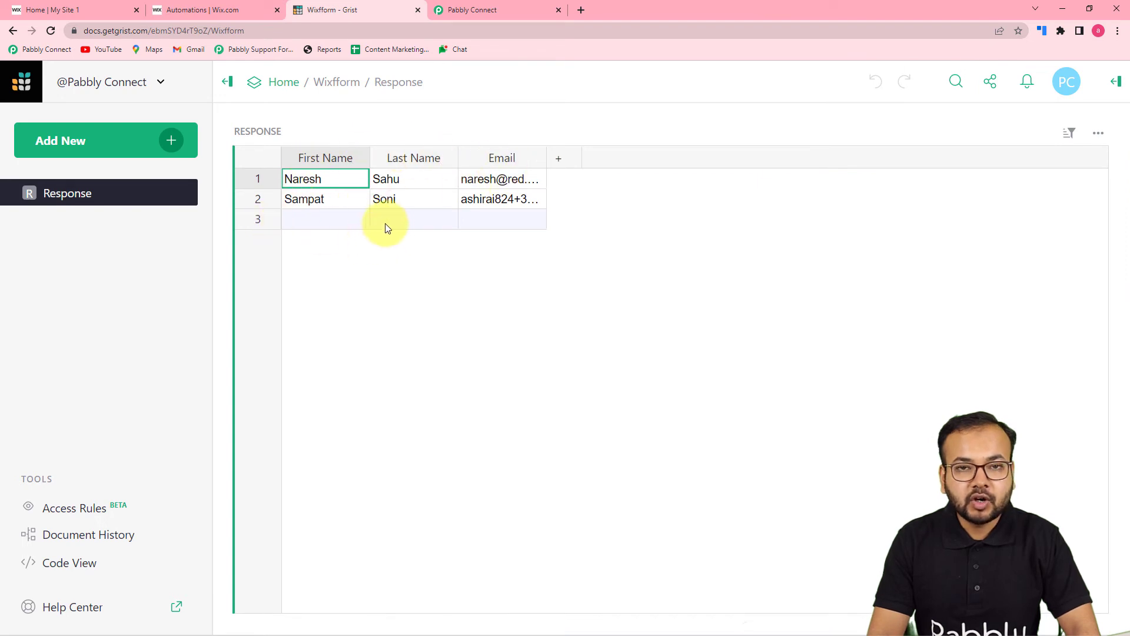
pyautogui.click(471, 14)
pyautogui.click(318, 315)
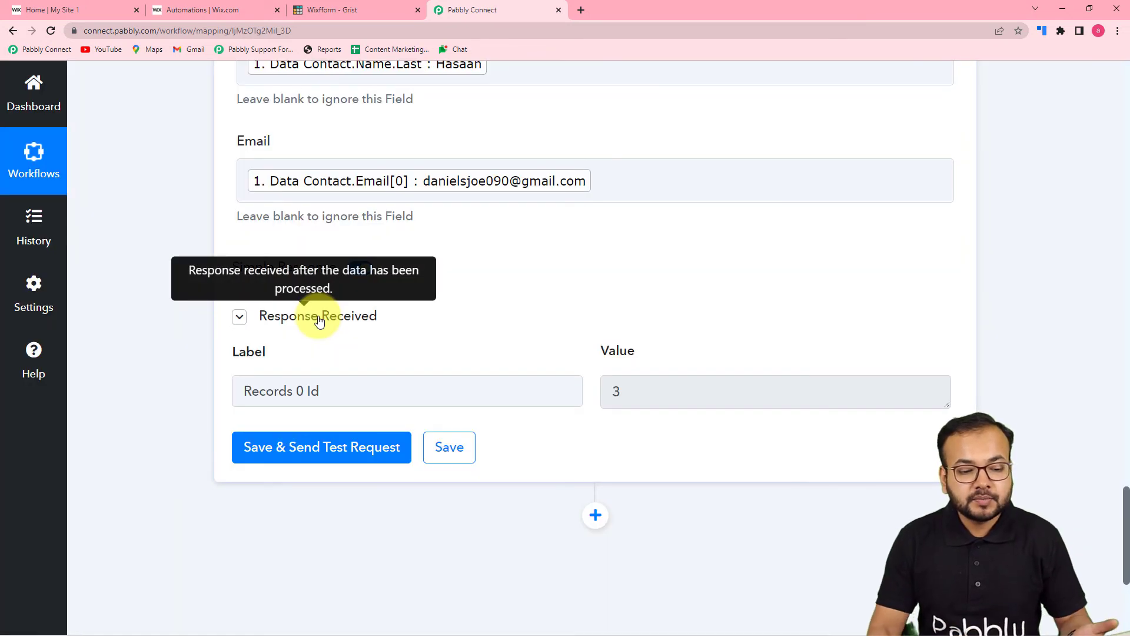
# - Check the Response table in Grist for the test record and review the action's mapped fields in Pabbly Connect
pyautogui.click(347, 8)
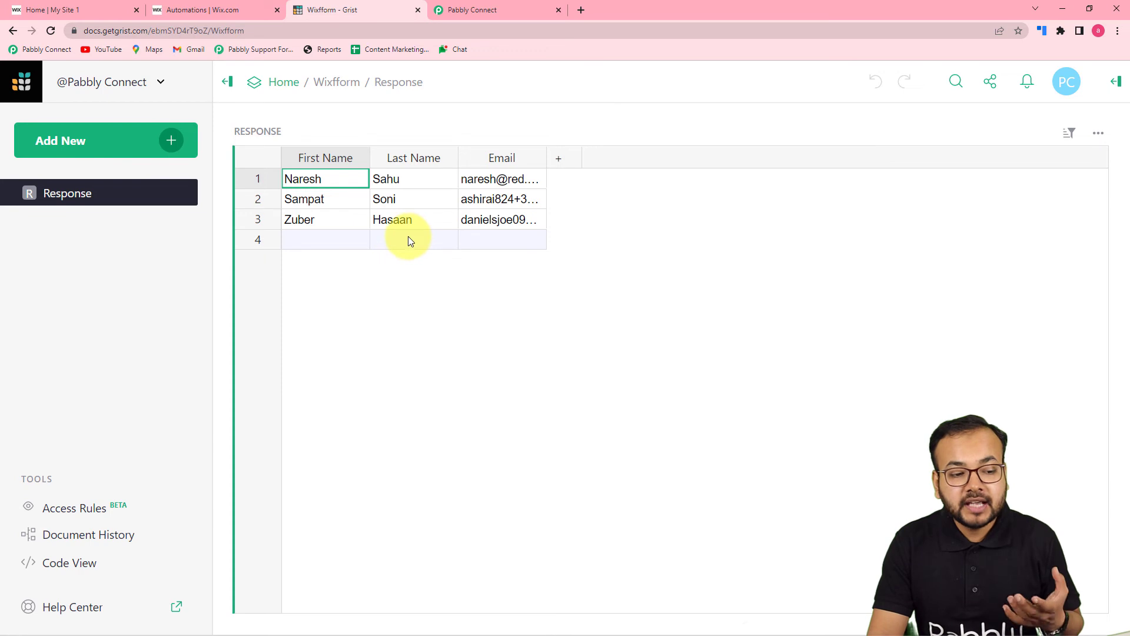
pyautogui.click(509, 9)
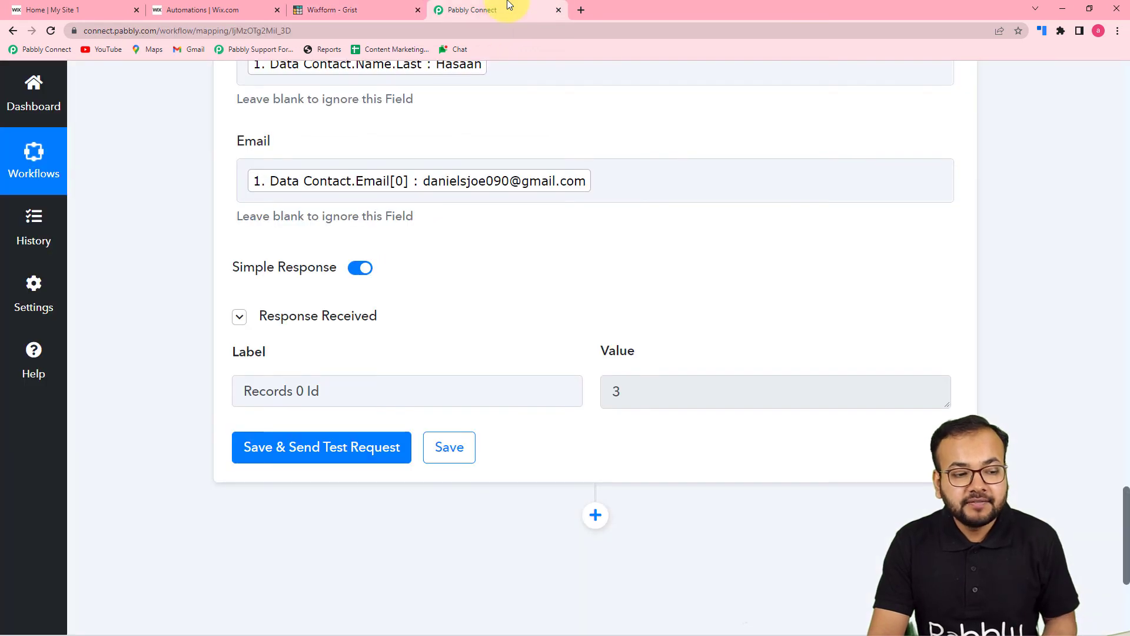
pyautogui.scroll(2, 483, 277)
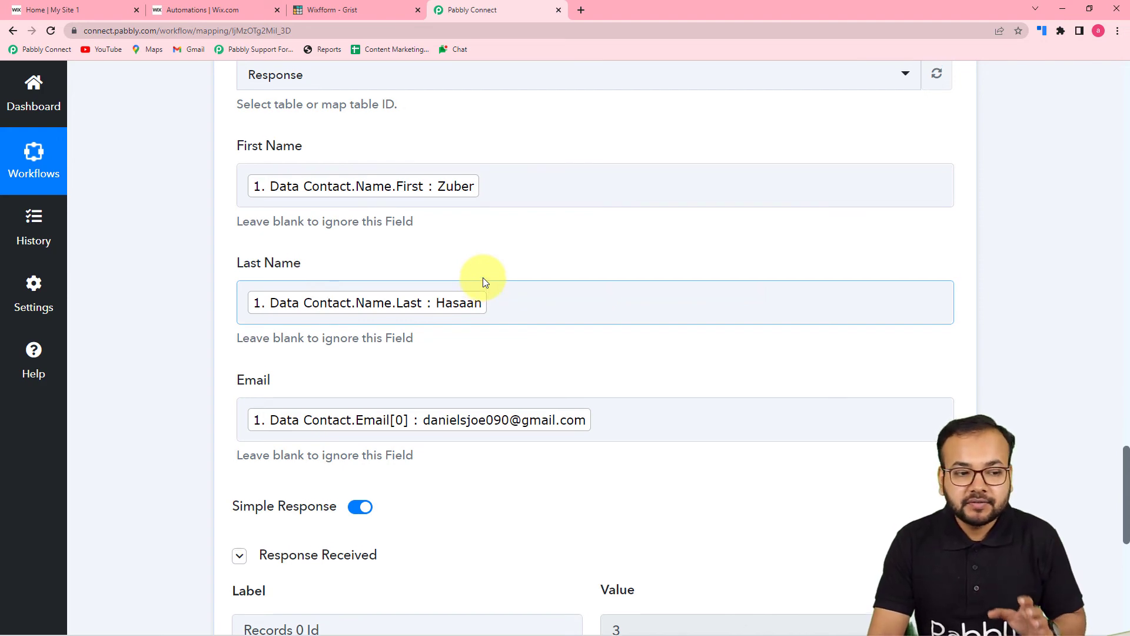
pyautogui.scroll(5, 483, 277)
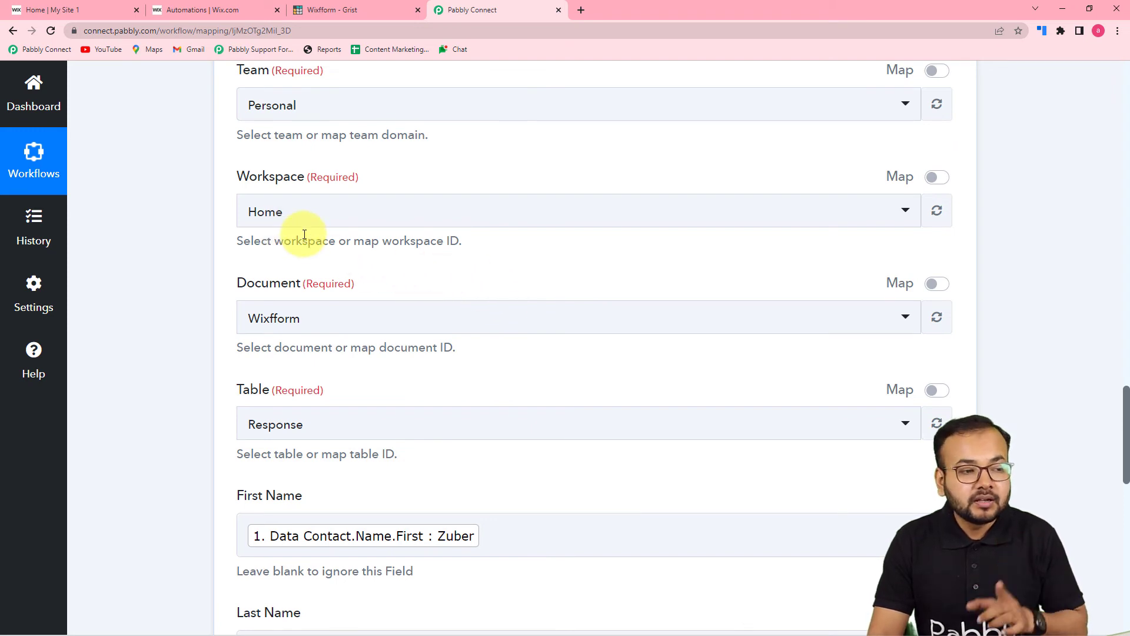
# - Switch to the Wix site and fill in a different contact's first name, last name and email on the Contact Us form
pyautogui.click(203, 15)
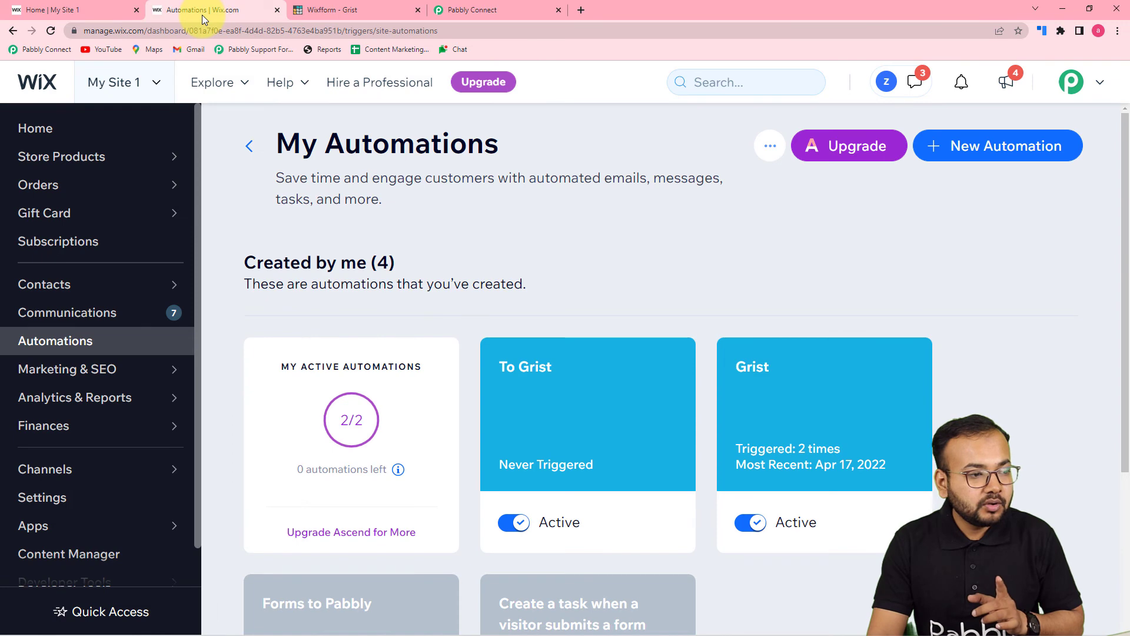
pyautogui.click(115, 7)
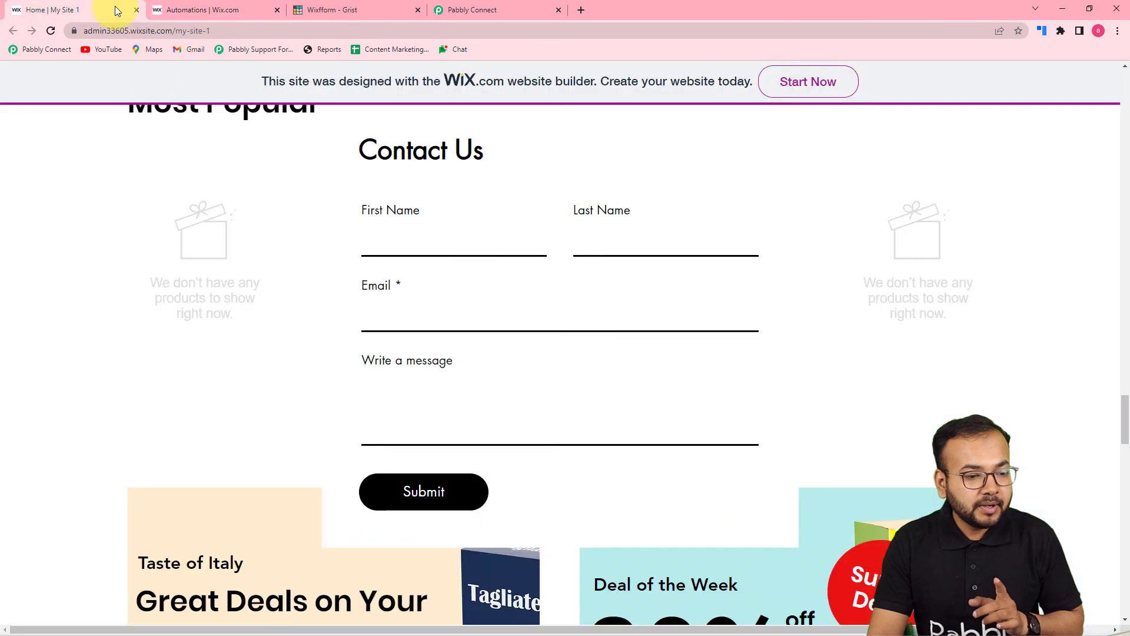
pyautogui.click(431, 249)
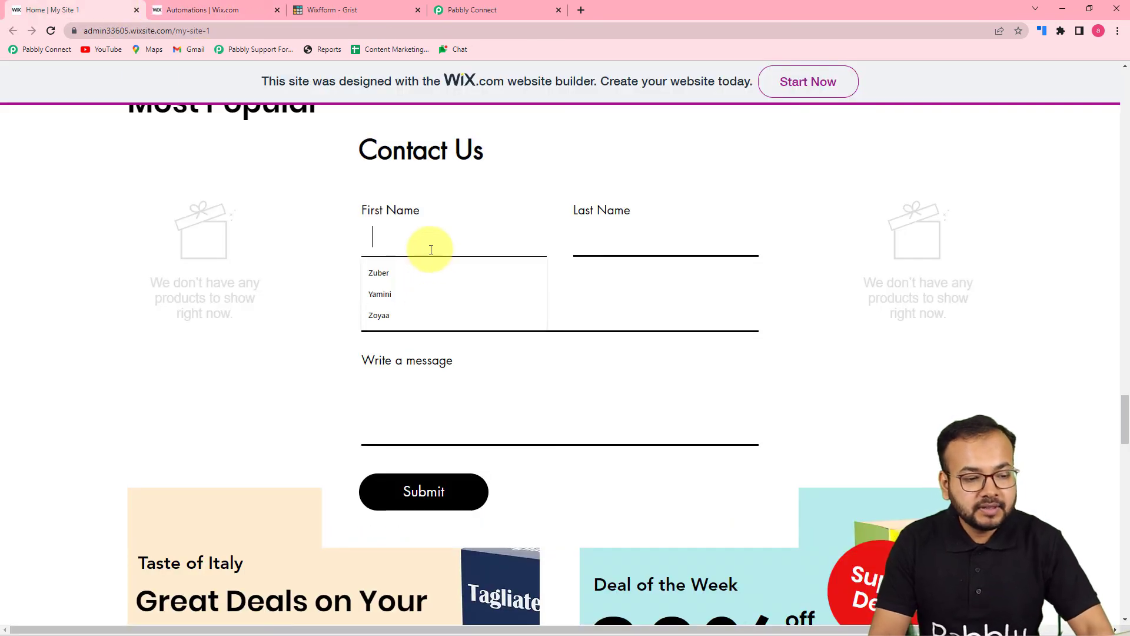
pyautogui.click(398, 296)
pyautogui.click(630, 247)
pyautogui.click(598, 296)
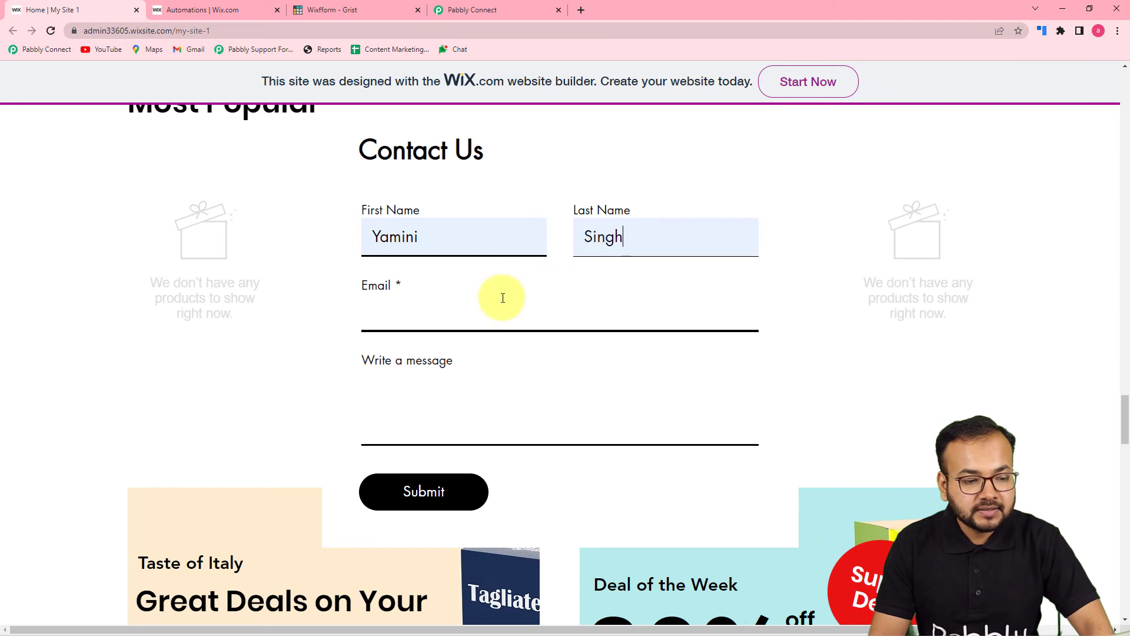
pyautogui.click(488, 306)
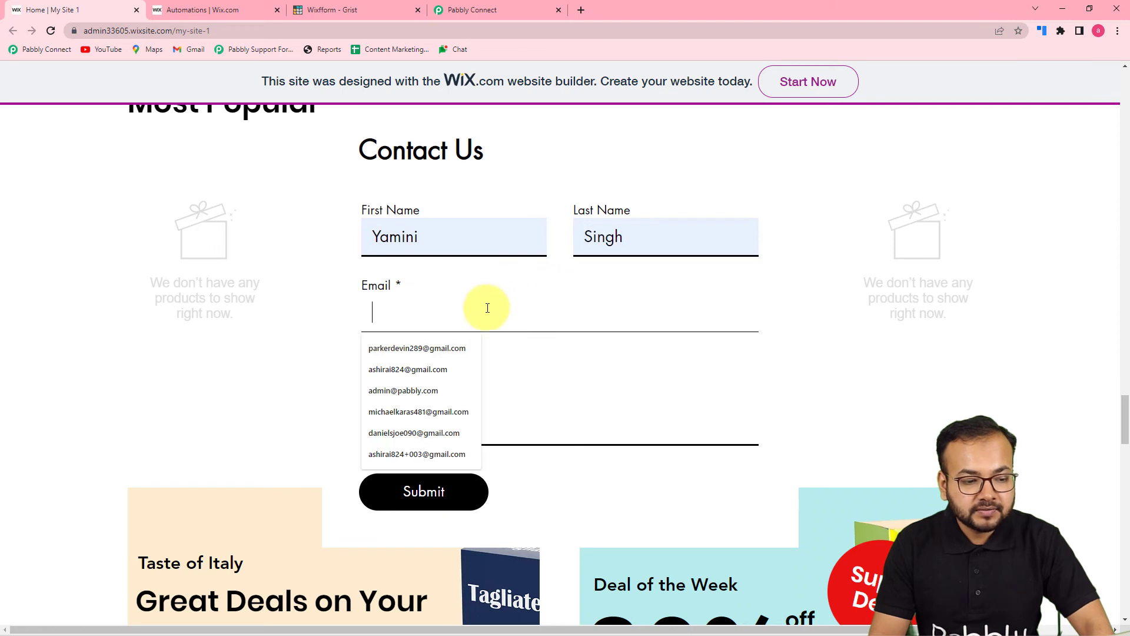
pyautogui.click(422, 394)
# - Enter the message "You guys are awesome." and submit the Contact Us form
pyautogui.click(419, 437)
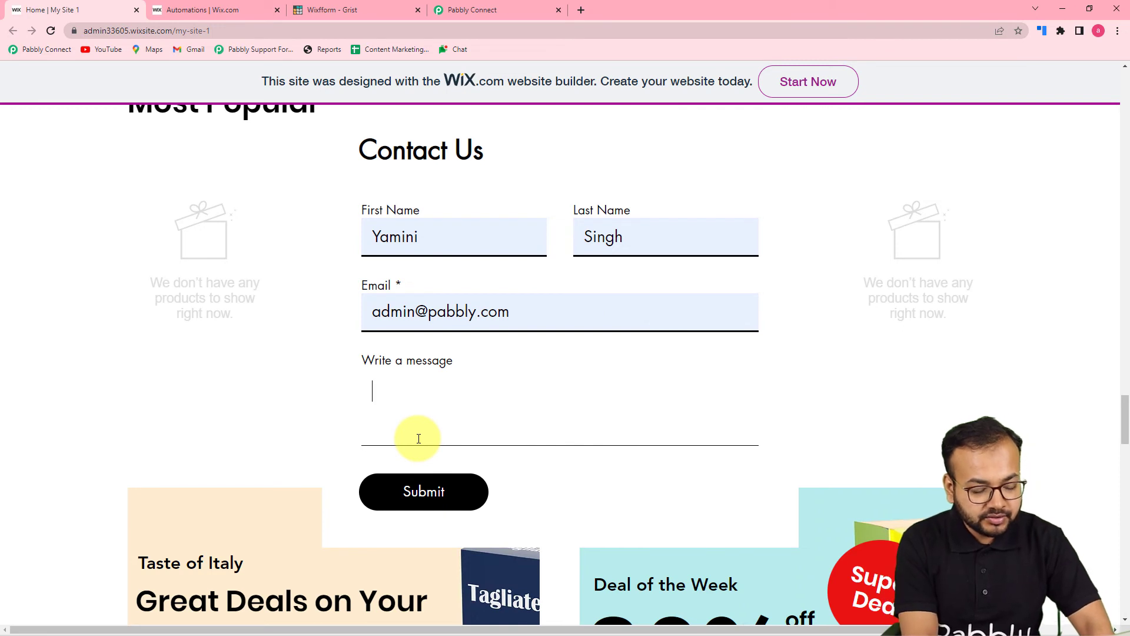
pyautogui.write('Ypou ')
pyautogui.write('ou gy')
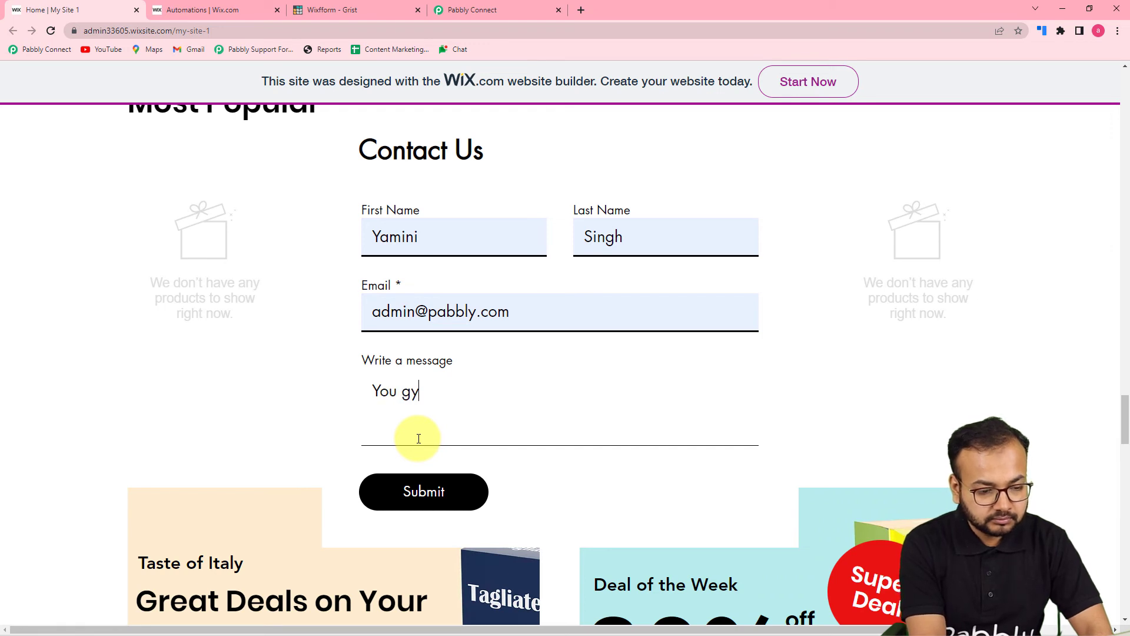
pyautogui.press('BackSpace')
pyautogui.write('uys are awesome.')
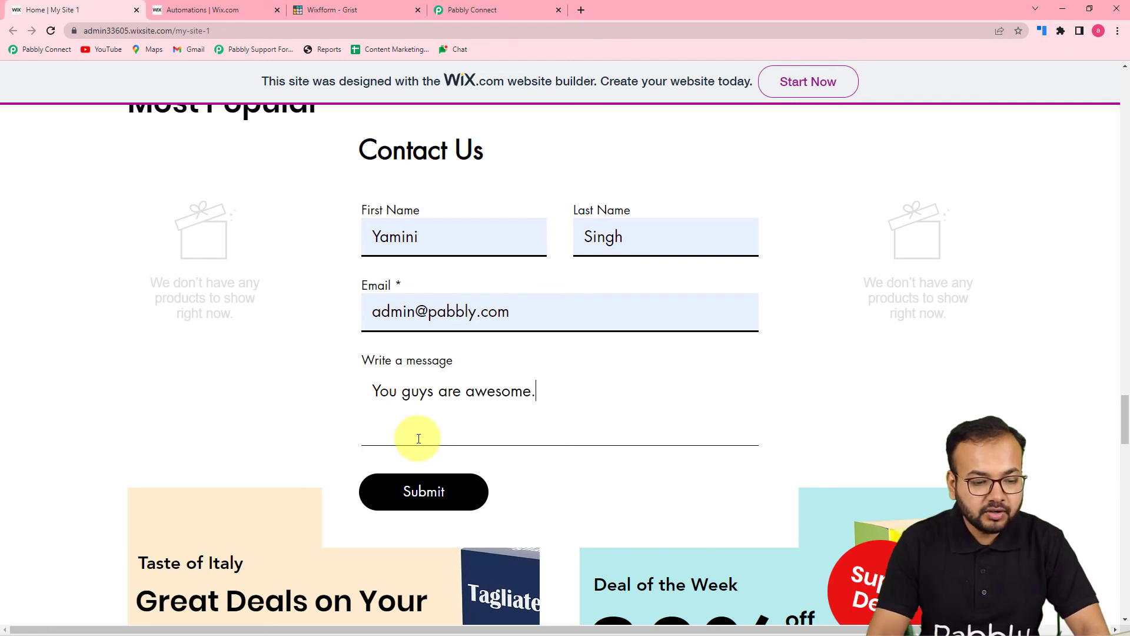
pyautogui.click(403, 501)
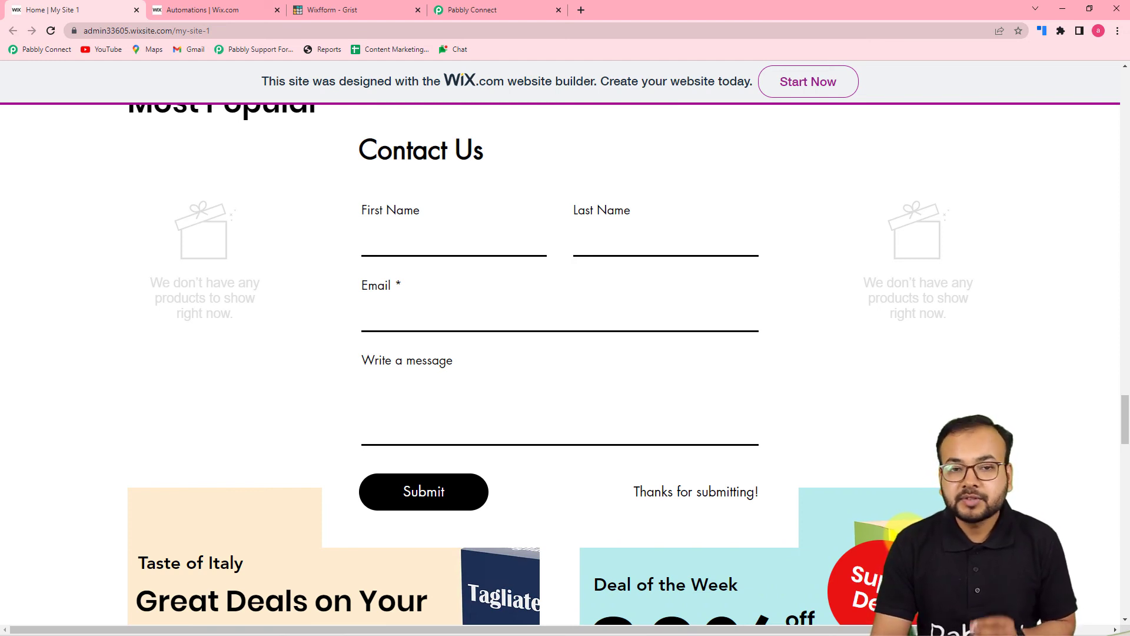
# - Check Grist's Response table for the new submission and review the trigger's received response in Pabbly Connect
pyautogui.click(333, 9)
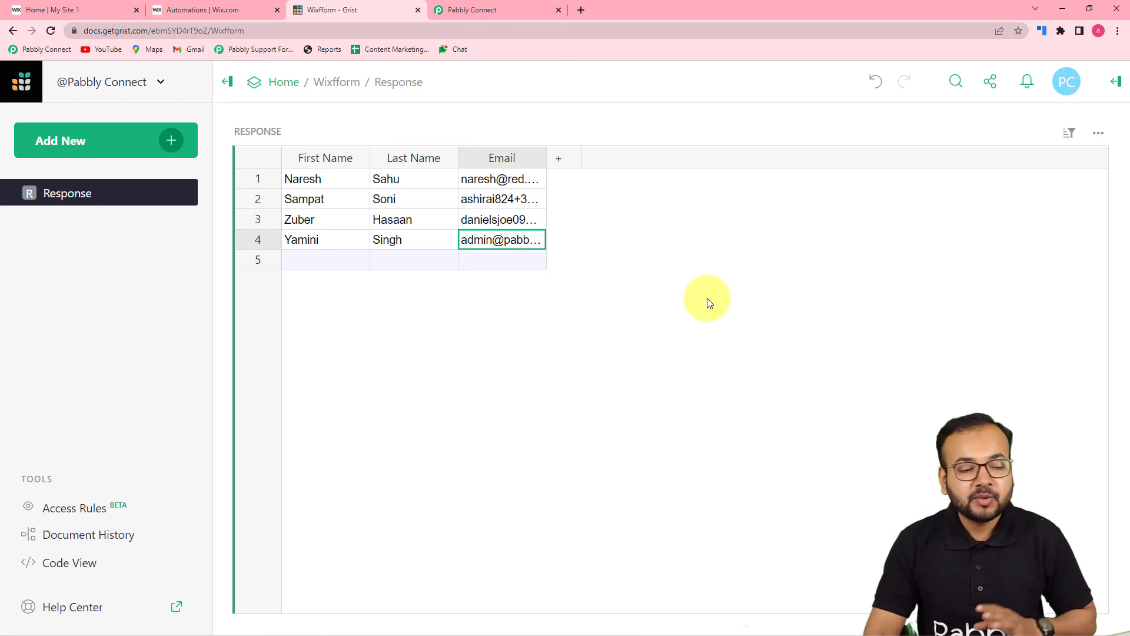
pyautogui.click(508, 11)
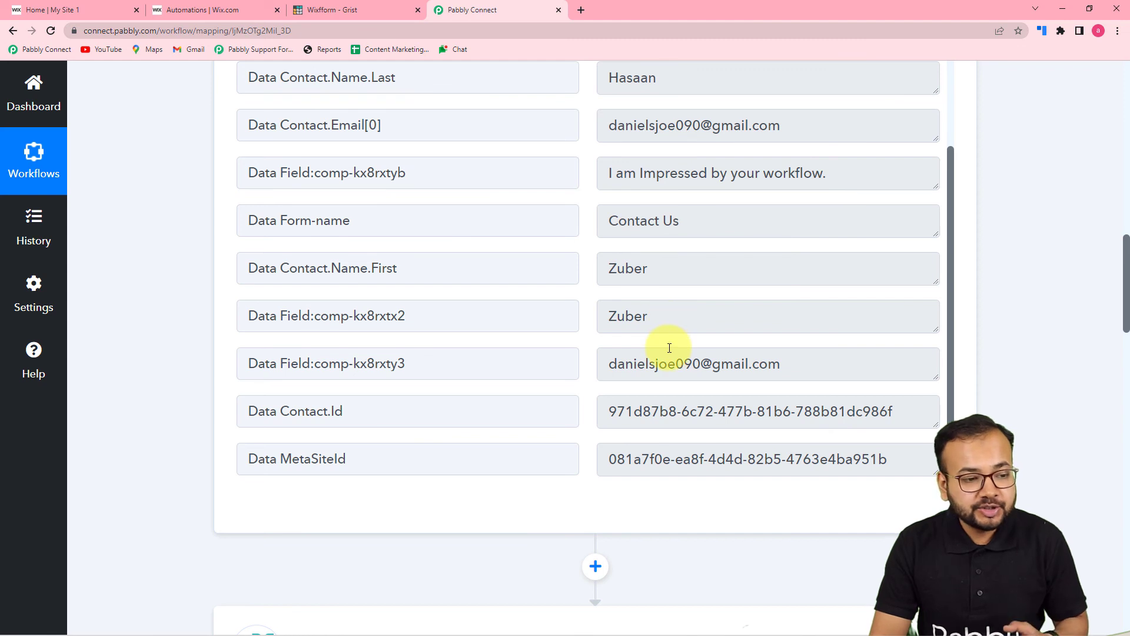
pyautogui.scroll(3, 669, 347)
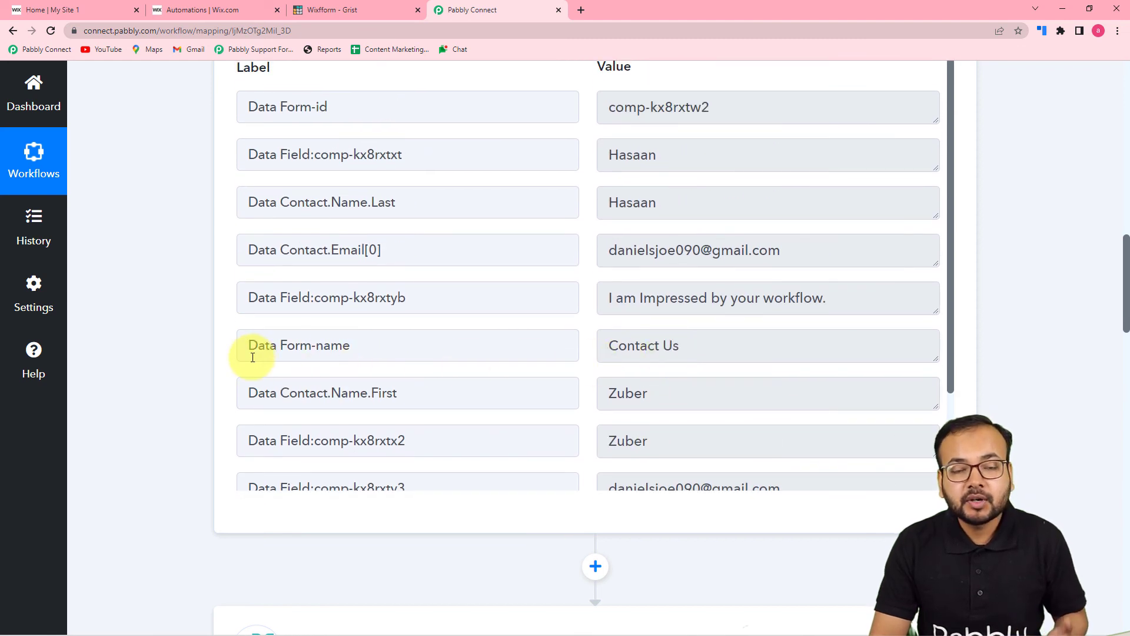